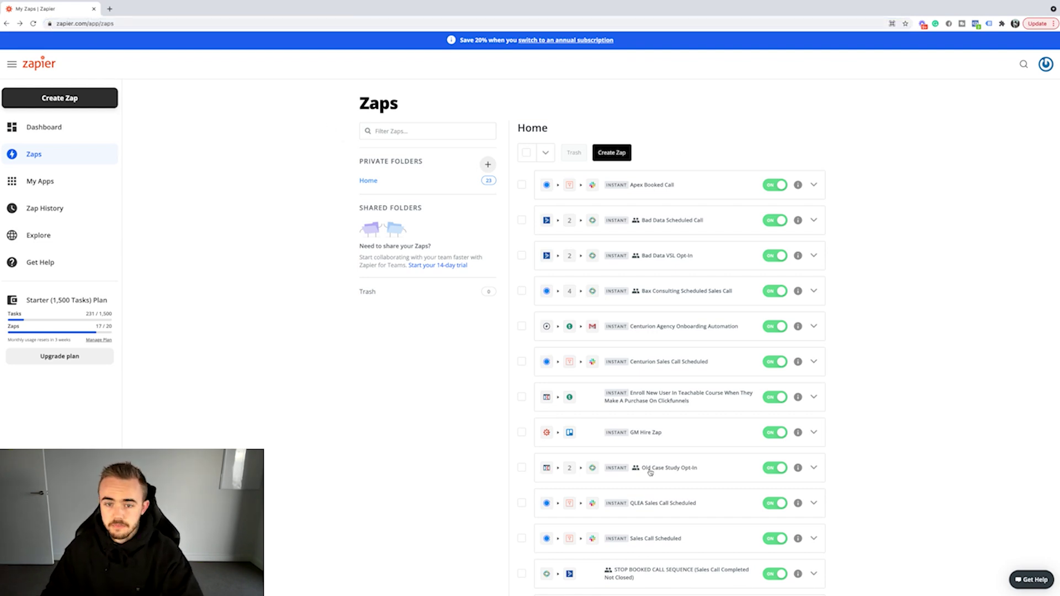
- Create a new Zap from the list of existing Zaps
scroll(673, 318, "down", 2)
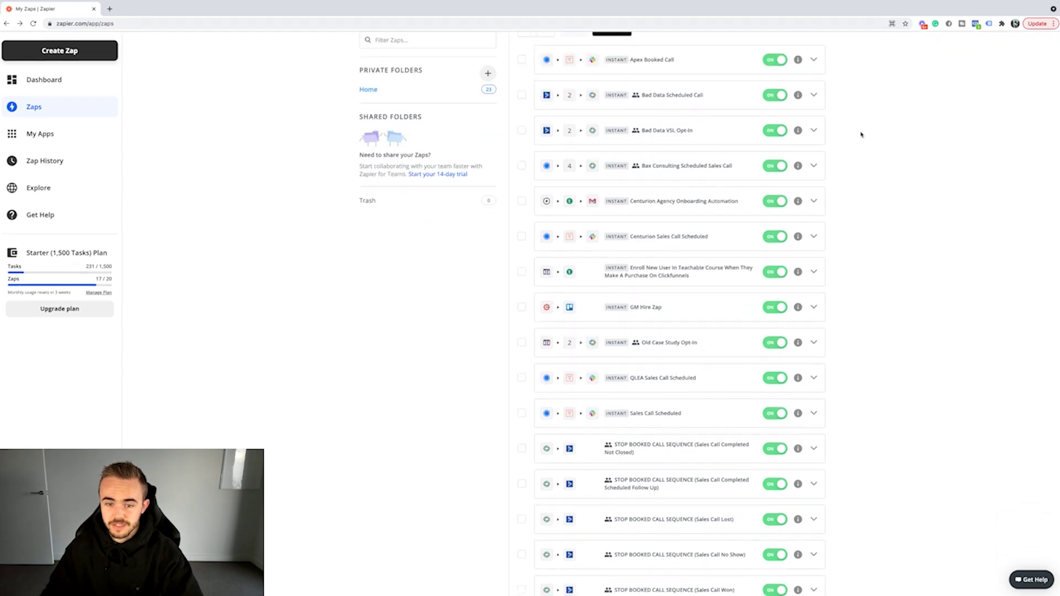
scroll(725, 195, "up", 1)
scroll(825, 135, "up", 1)
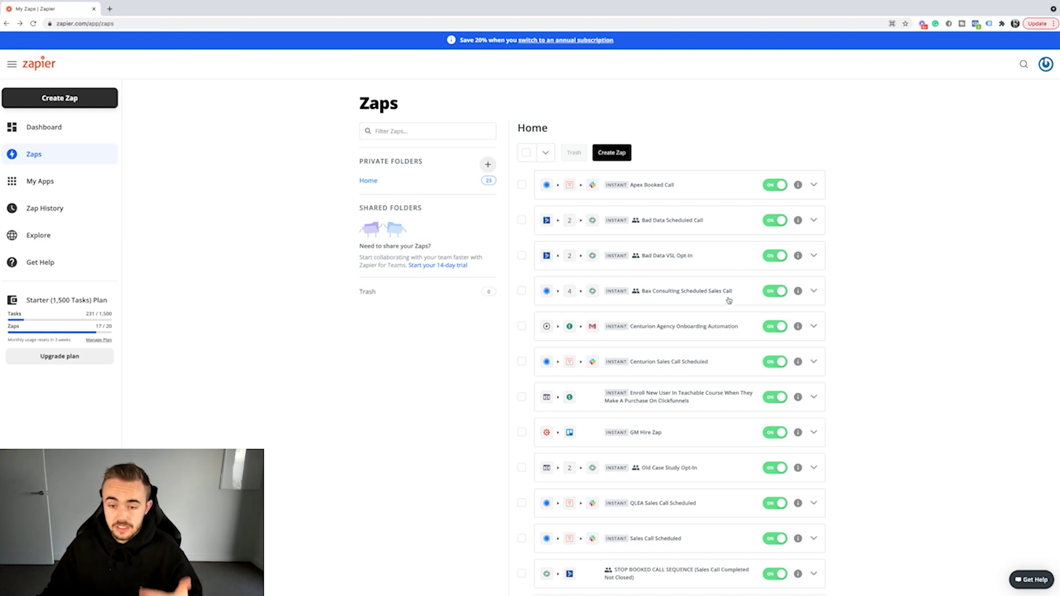
left_click(609, 150)
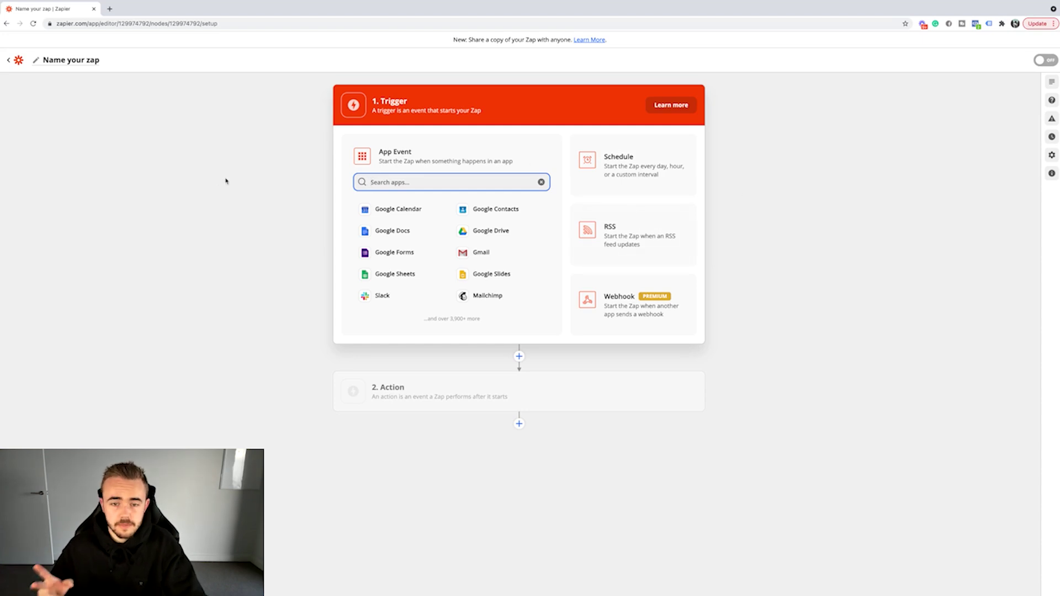
left_click_drag(409, 104, 371, 102)
left_click(343, 139)
left_click_drag(373, 113, 448, 119)
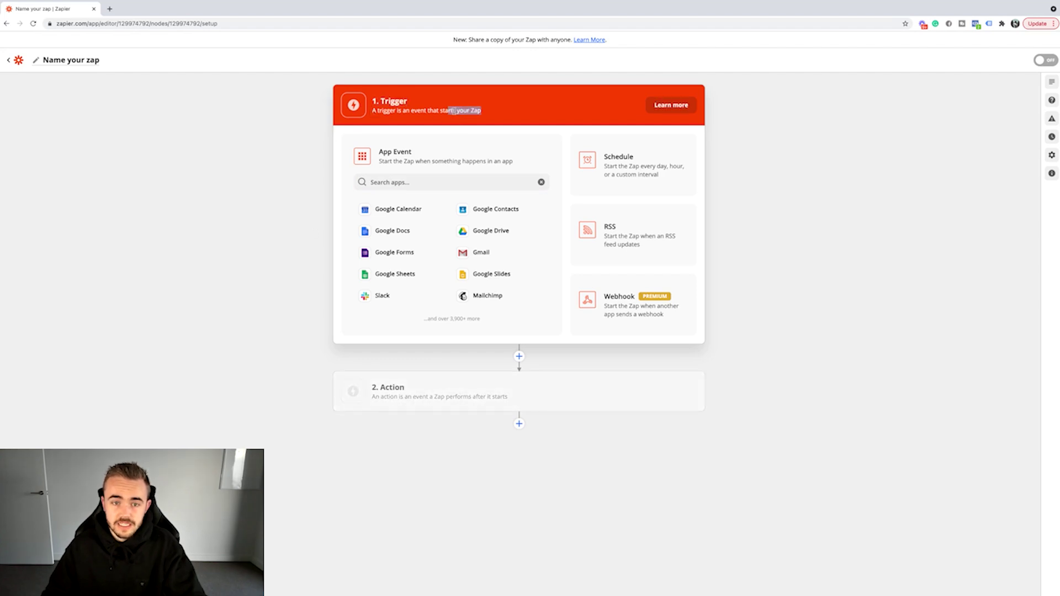
triple_click(458, 109)
left_click(480, 109)
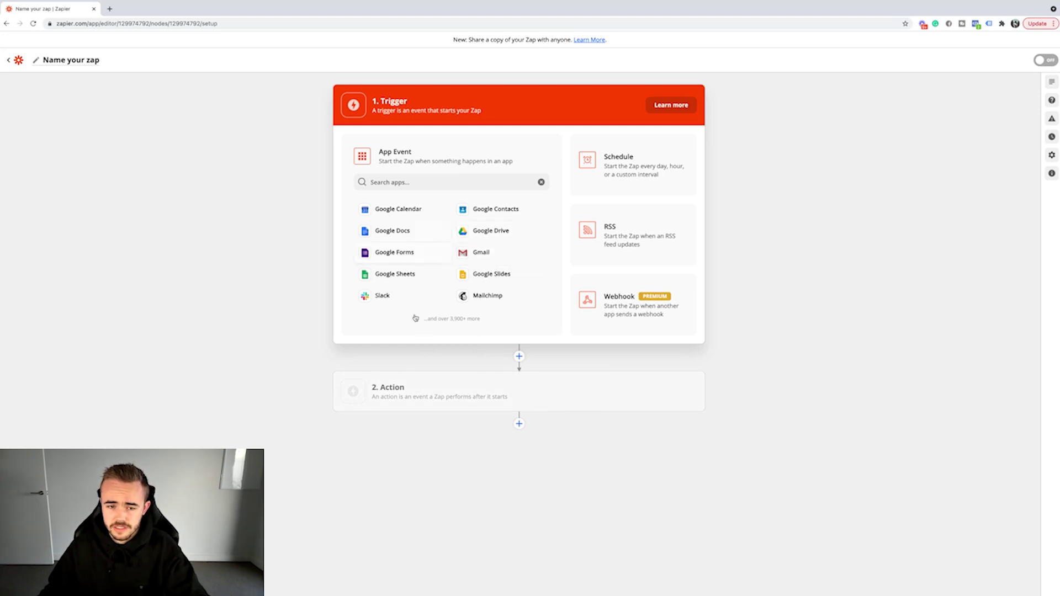
left_click_drag(421, 319, 487, 325)
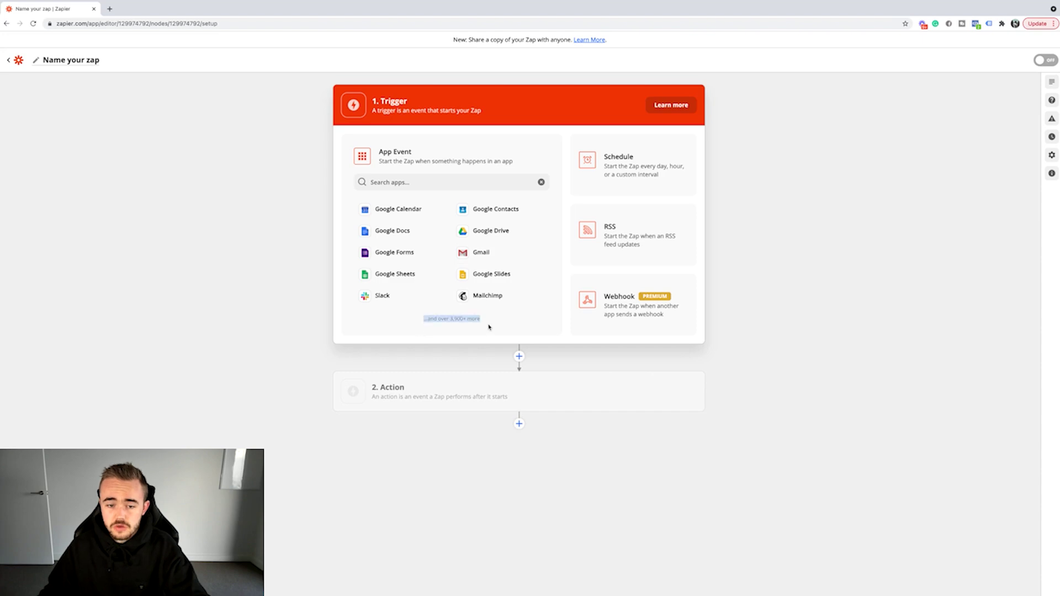
left_click(490, 327)
triple_click(486, 327)
left_click(485, 327)
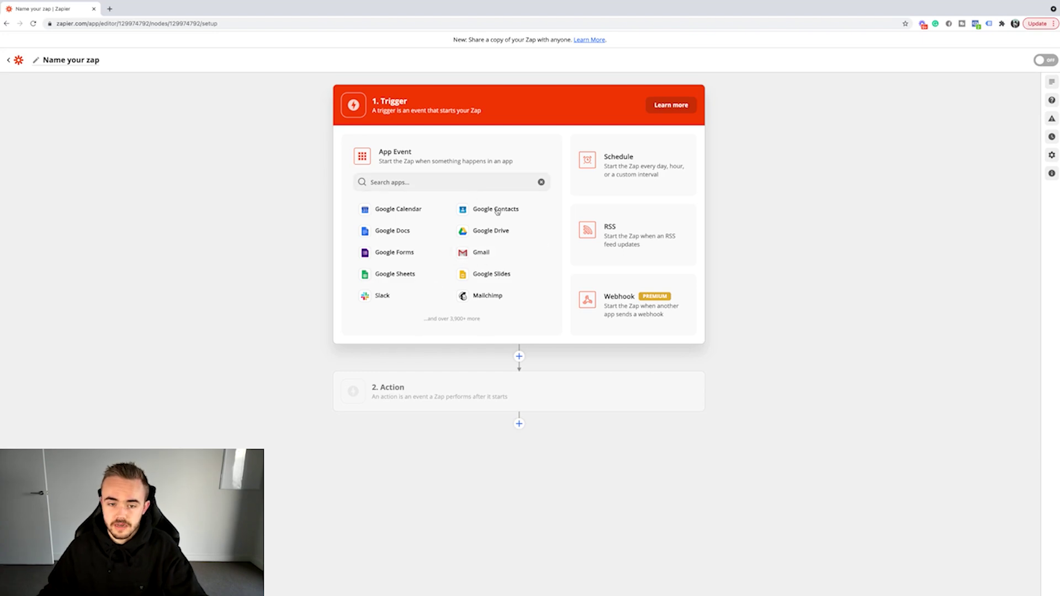
- Set the trigger app to Gmail with the New Email event and proceed to the account choice
left_click(483, 253)
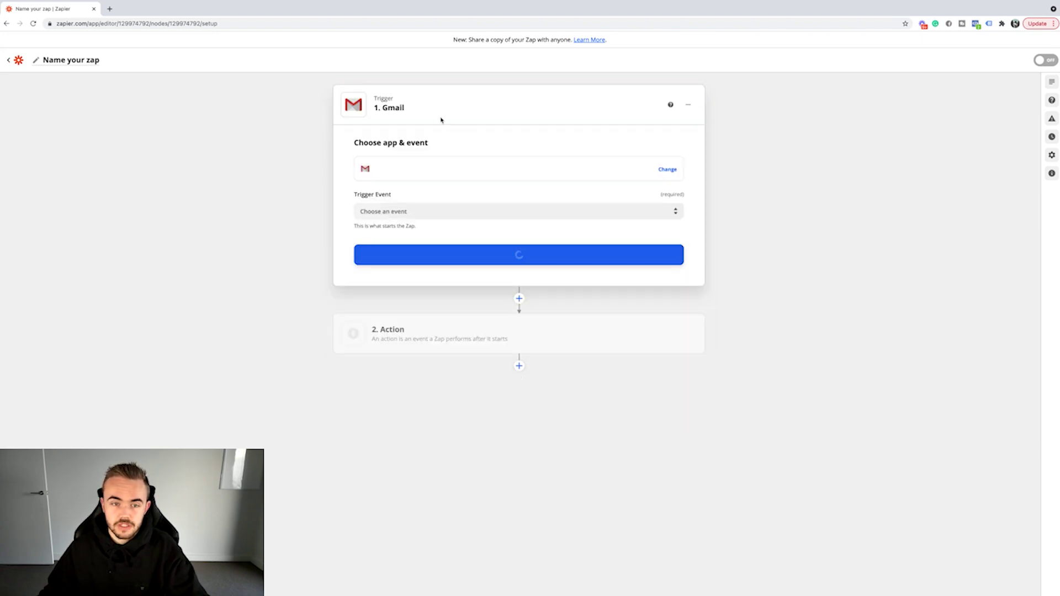
left_click(395, 210)
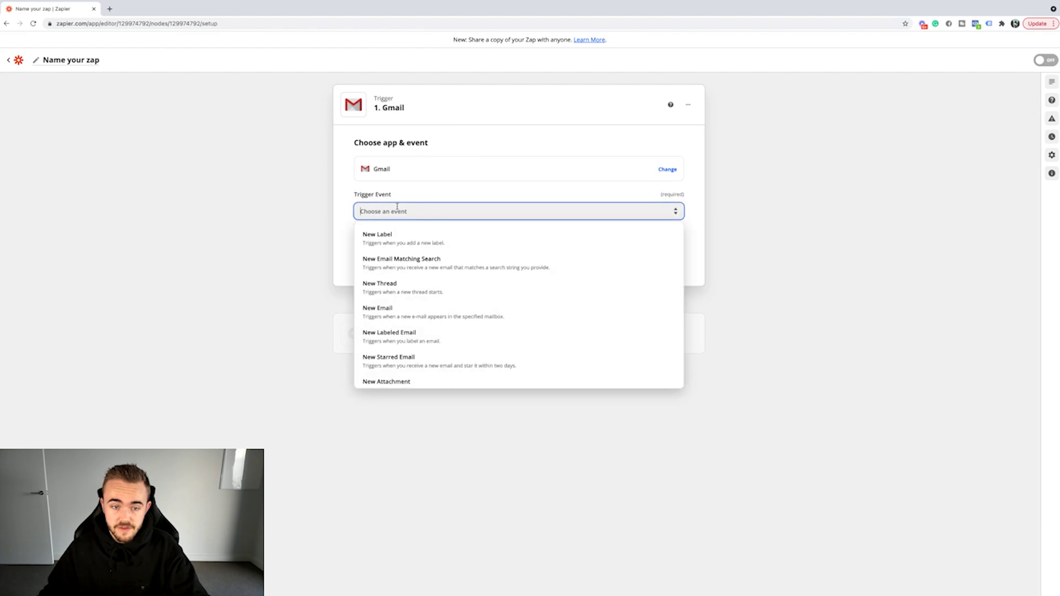
left_click(465, 314)
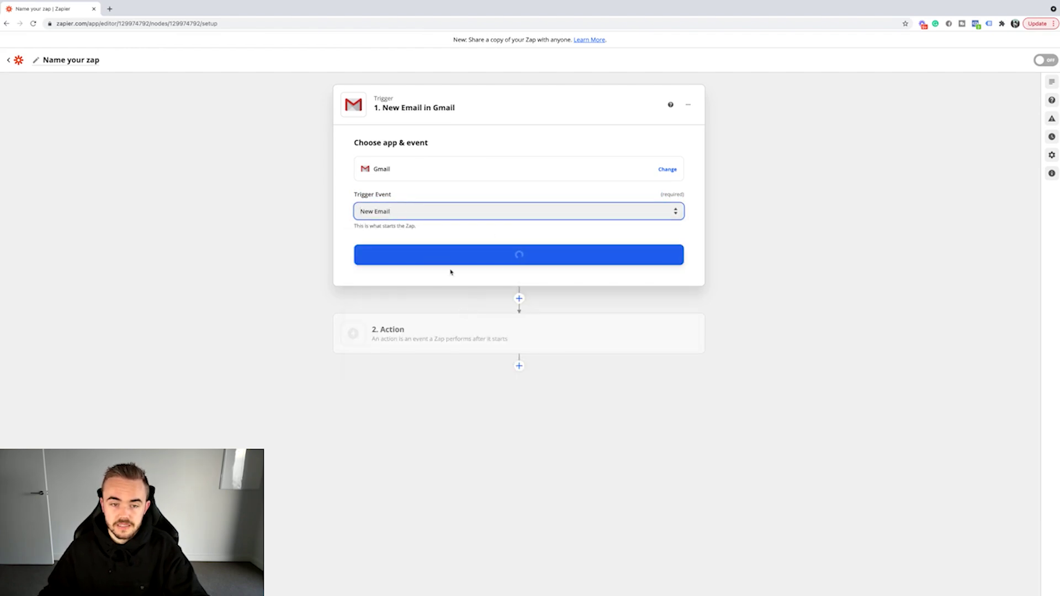
left_click_drag(382, 108, 471, 109)
left_click(424, 109)
left_click(472, 111)
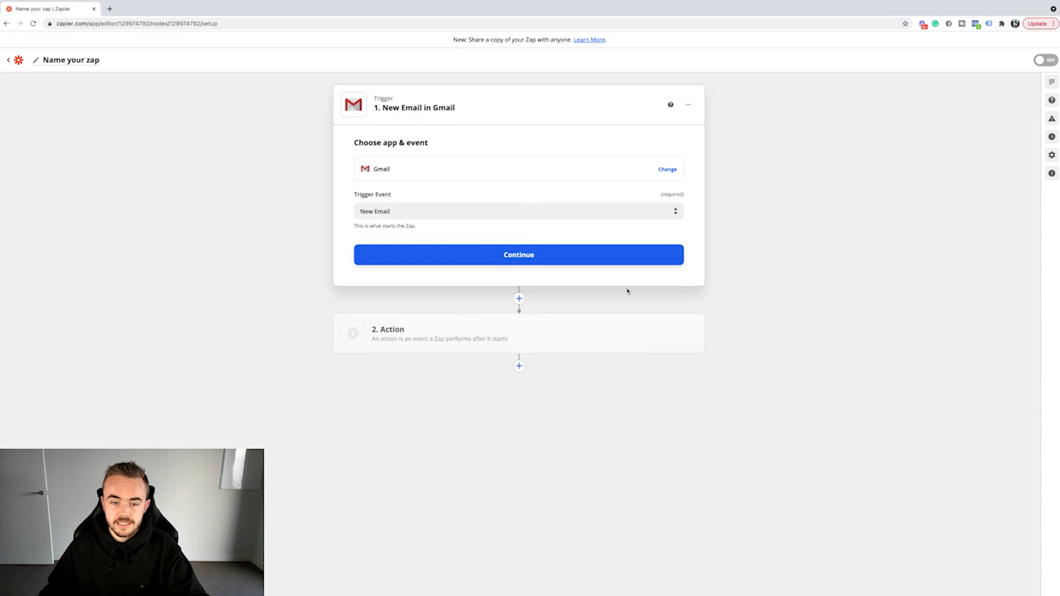
left_click(531, 260)
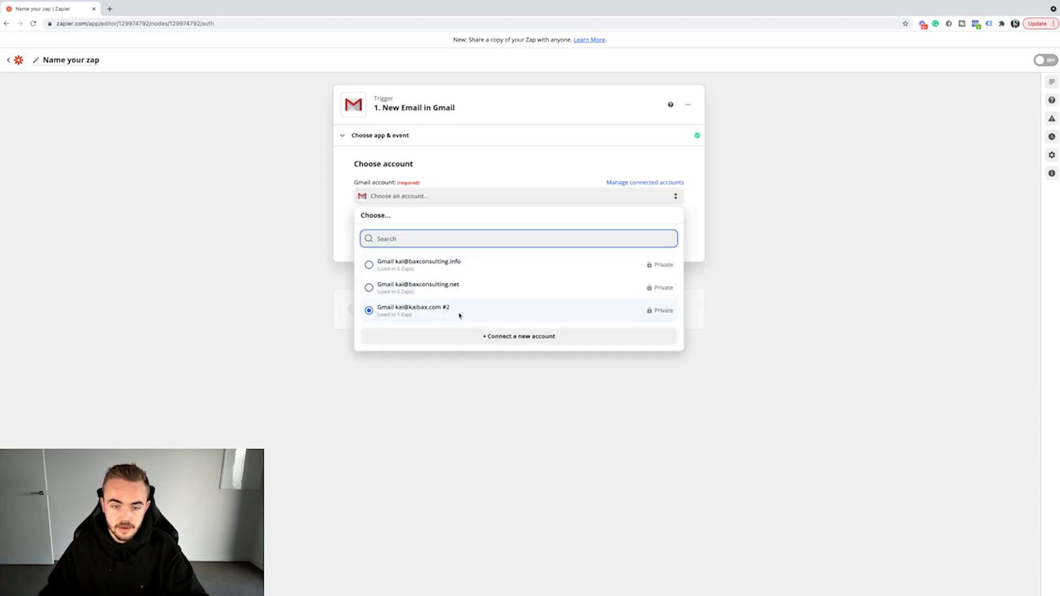
- Choose the connected Gmail account marked #2 and set the trigger's mailbox to INBOX
left_click(459, 313)
left_click(409, 231)
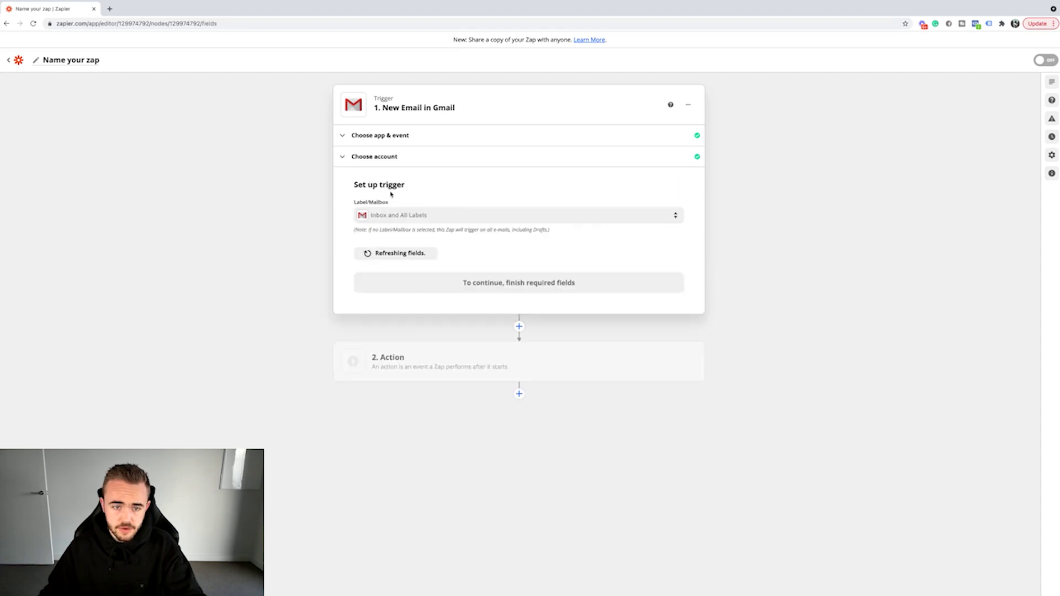
triple_click(399, 185)
left_click(402, 216)
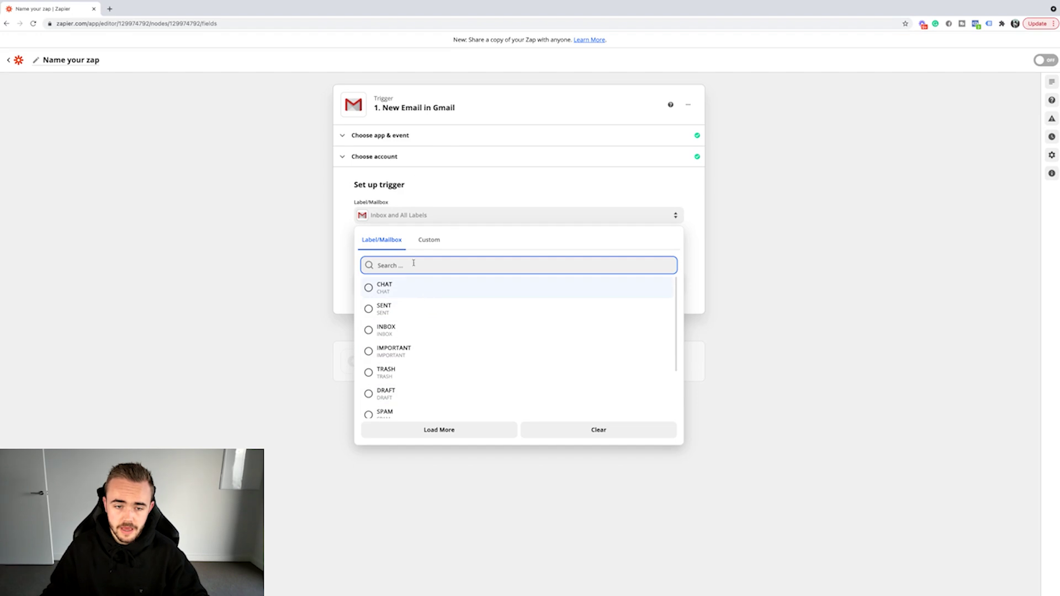
left_click(393, 331)
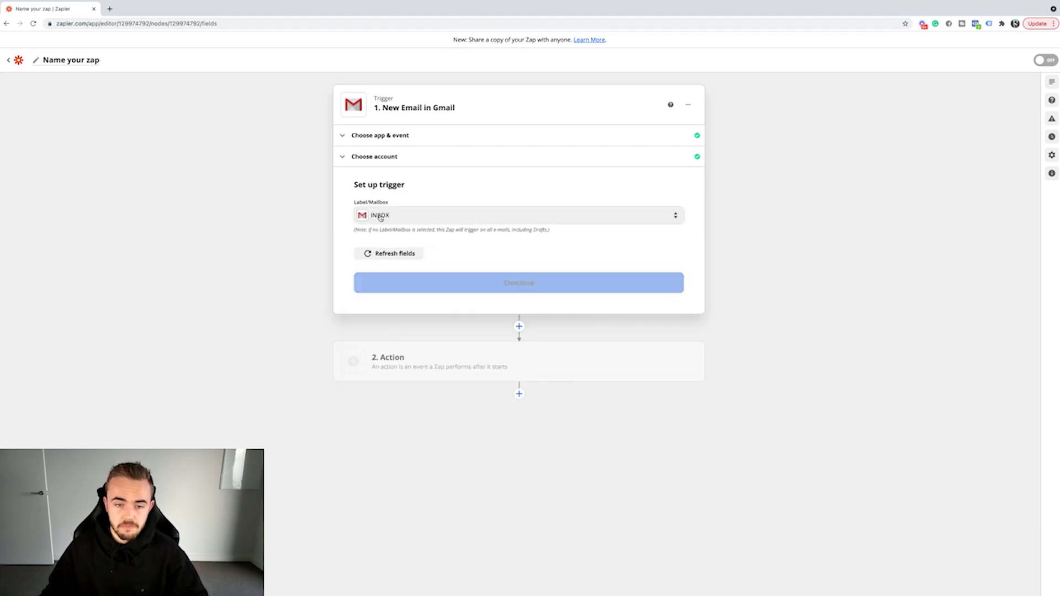
left_click_drag(389, 107, 455, 118)
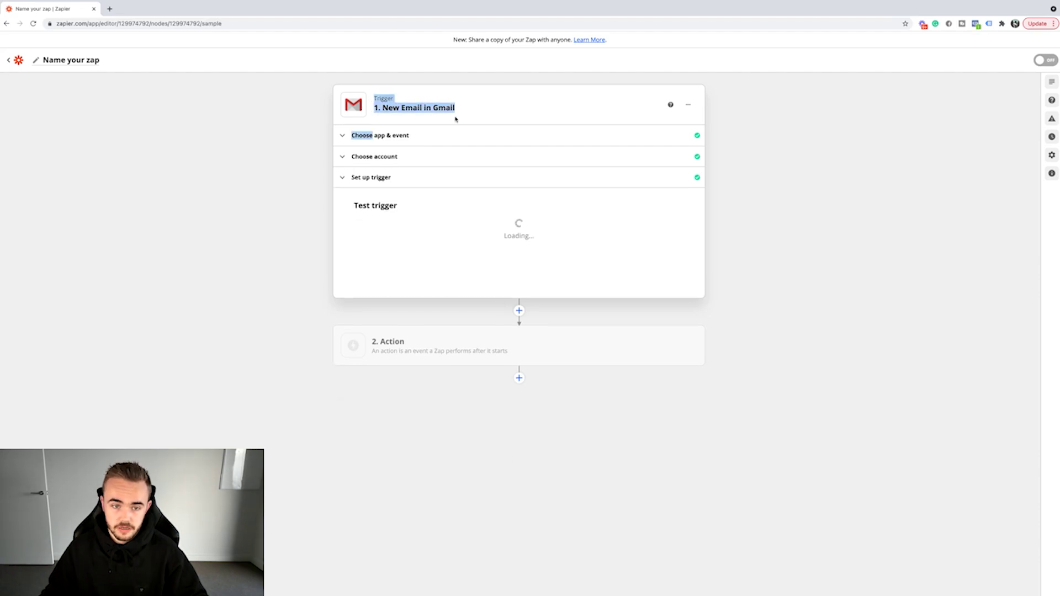
- Test the Gmail trigger with a sample email and continue to the action setup
left_click(540, 328)
left_click_drag(375, 221, 440, 223)
left_click(421, 222)
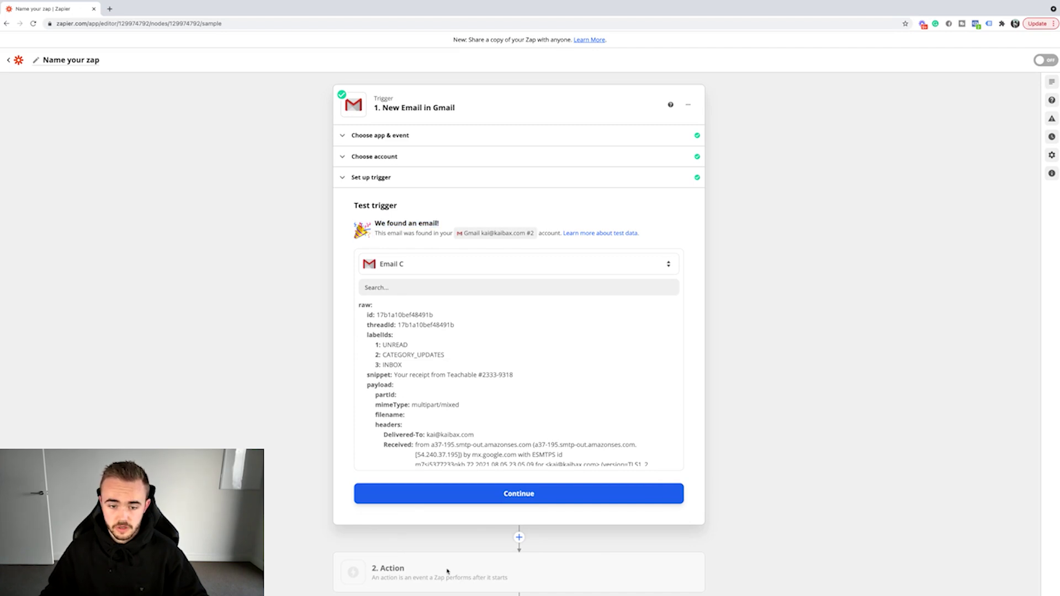
left_click(515, 497)
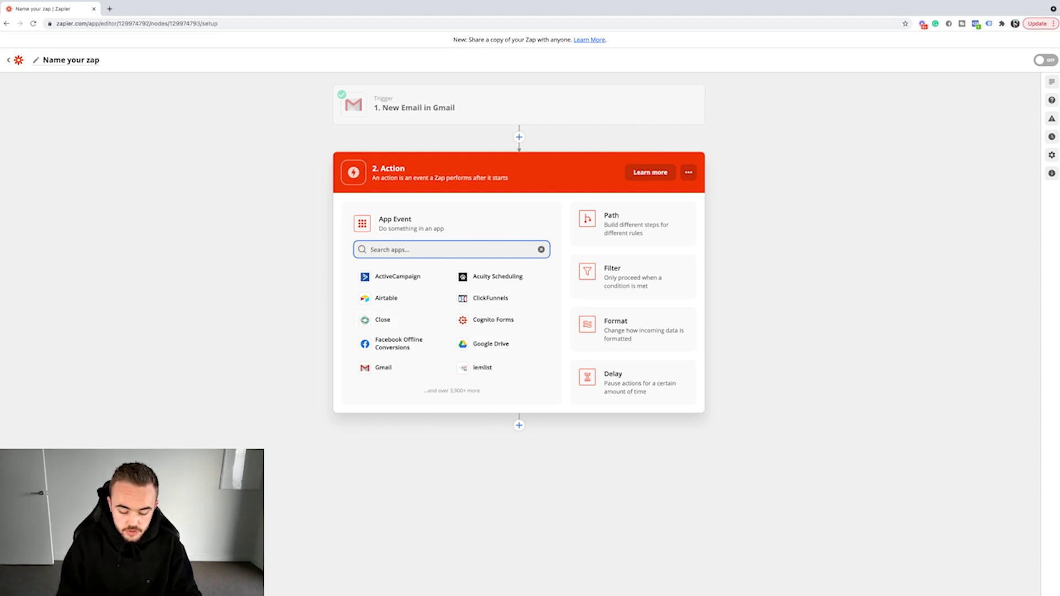
- Choose Pipedrive as the action app and open its list of action events
type("pipedrive")
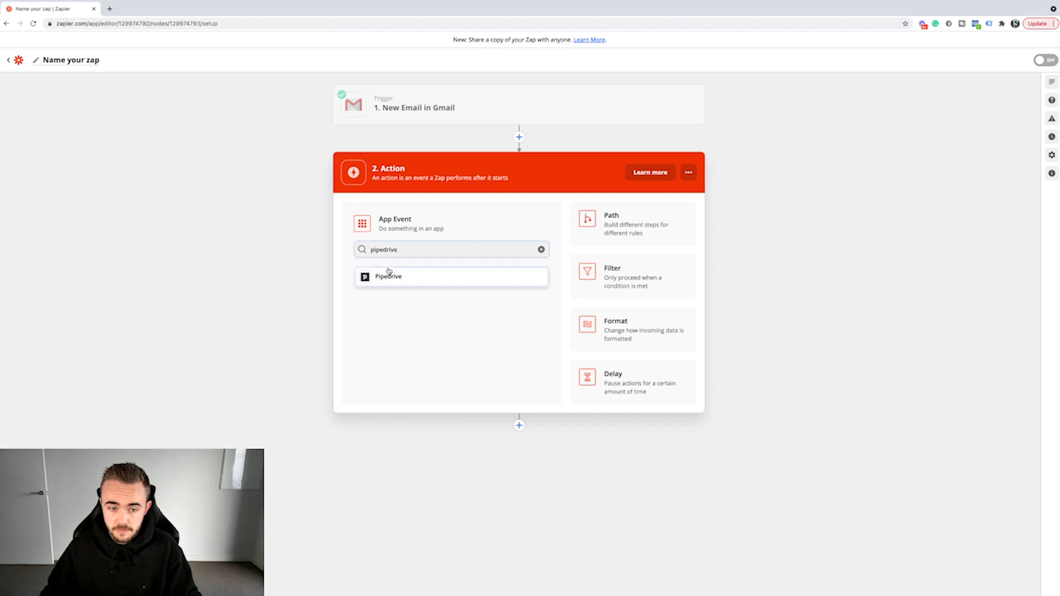
left_click(385, 276)
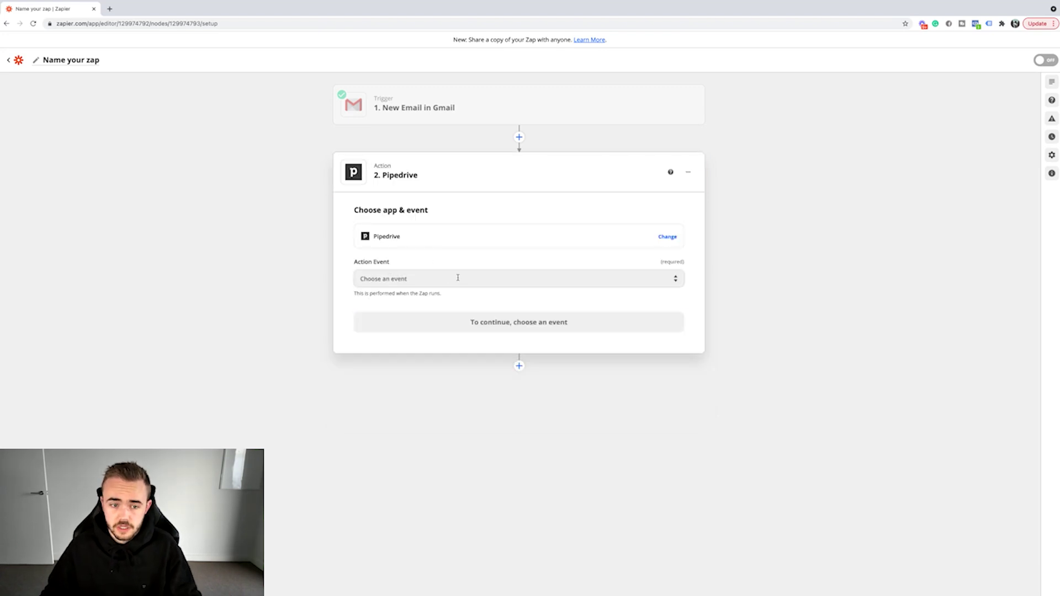
left_click(419, 284)
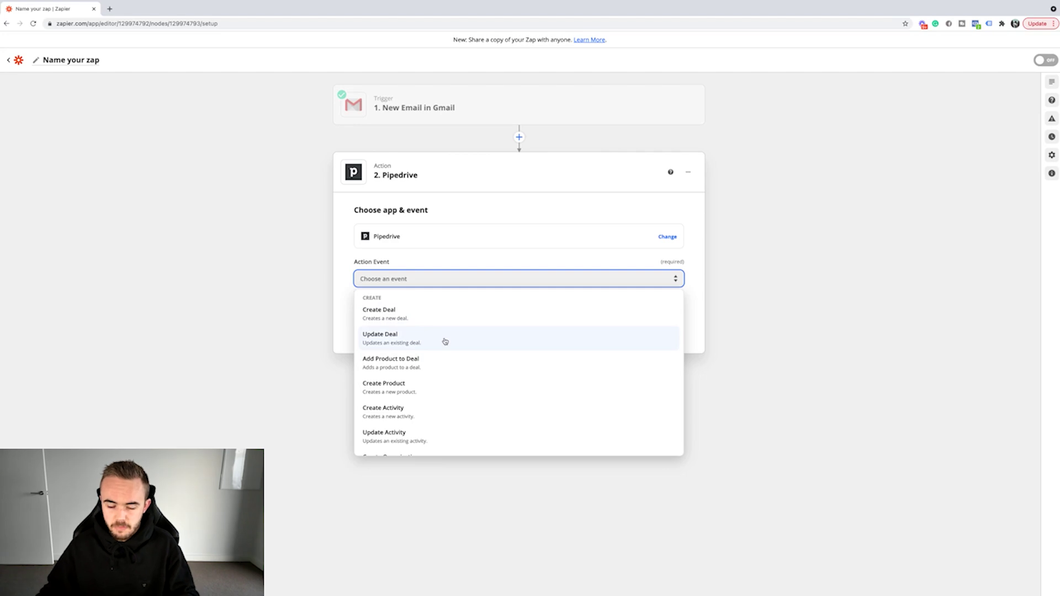
- Examine the action events available for Pipedrive, from creating deals to finding activities
scroll(440, 366, "down", 1)
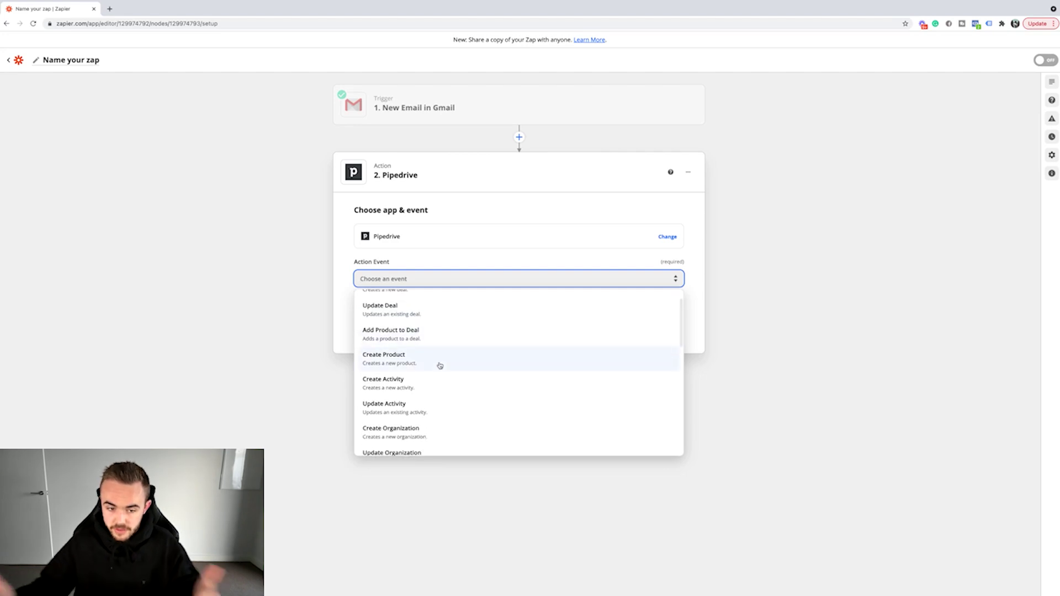
scroll(439, 366, "up", 1)
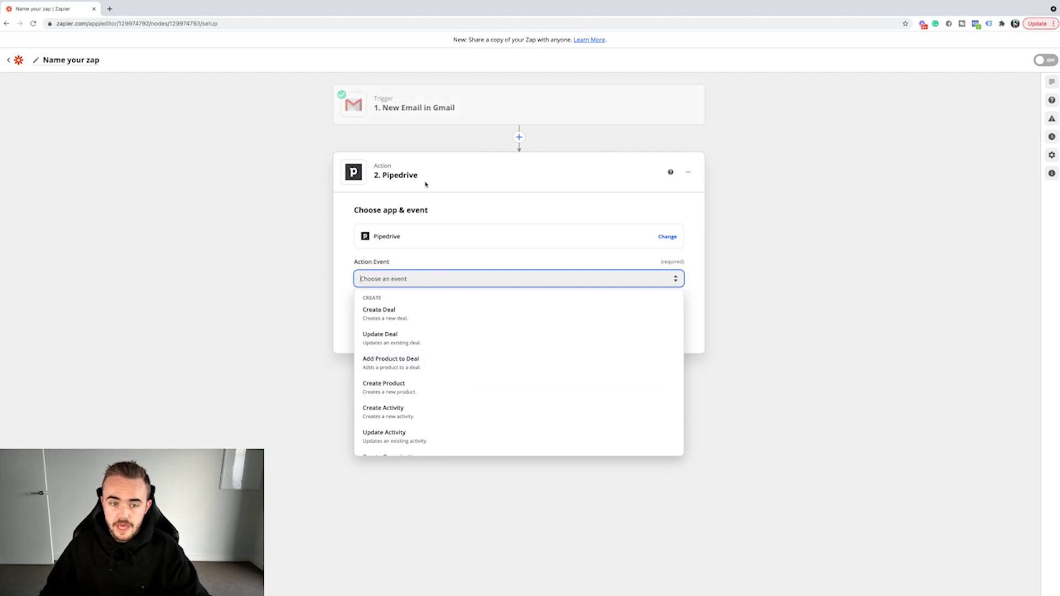
left_click_drag(426, 185, 377, 166)
double_click(375, 165)
left_click(404, 294)
left_click(402, 274)
scroll(431, 386, "down", 3)
scroll(432, 388, "up", 4)
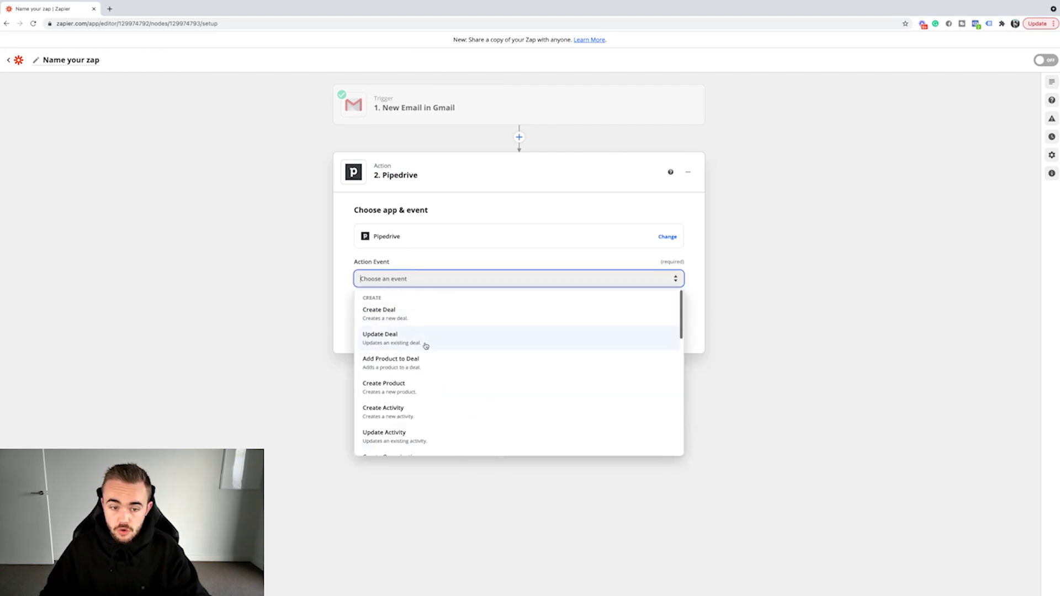
scroll(419, 390, "down", 8)
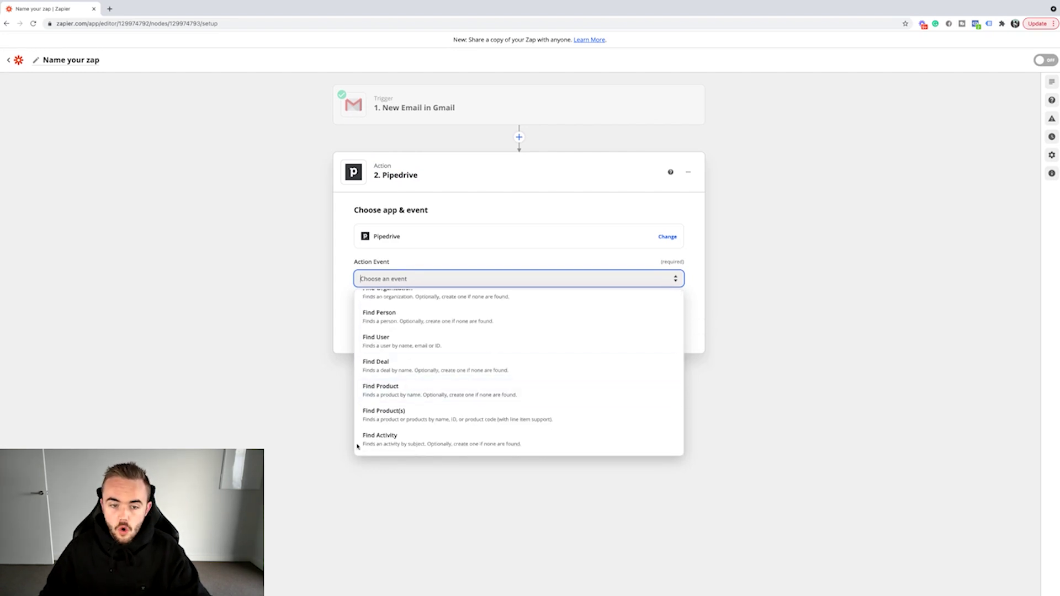
left_click(425, 183)
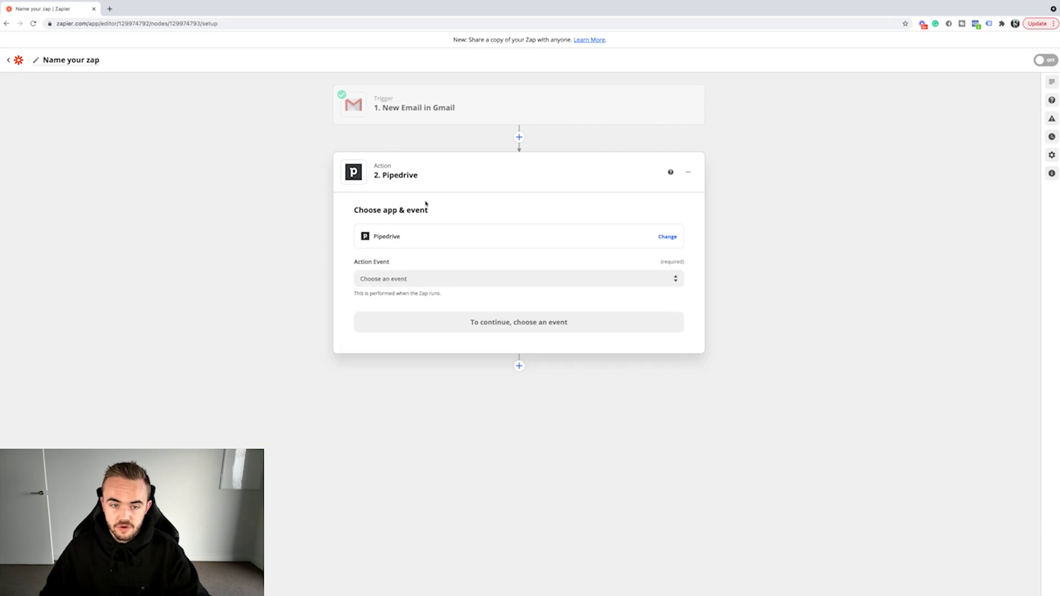
- Change the action app to Close and look through its available action events
left_click(428, 234)
left_click(424, 360)
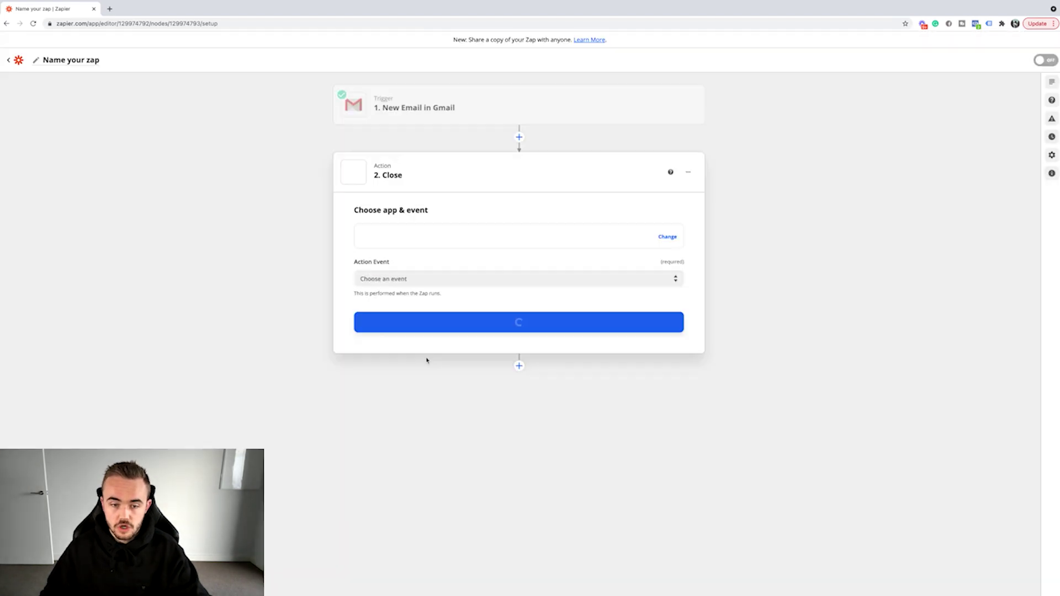
left_click(428, 279)
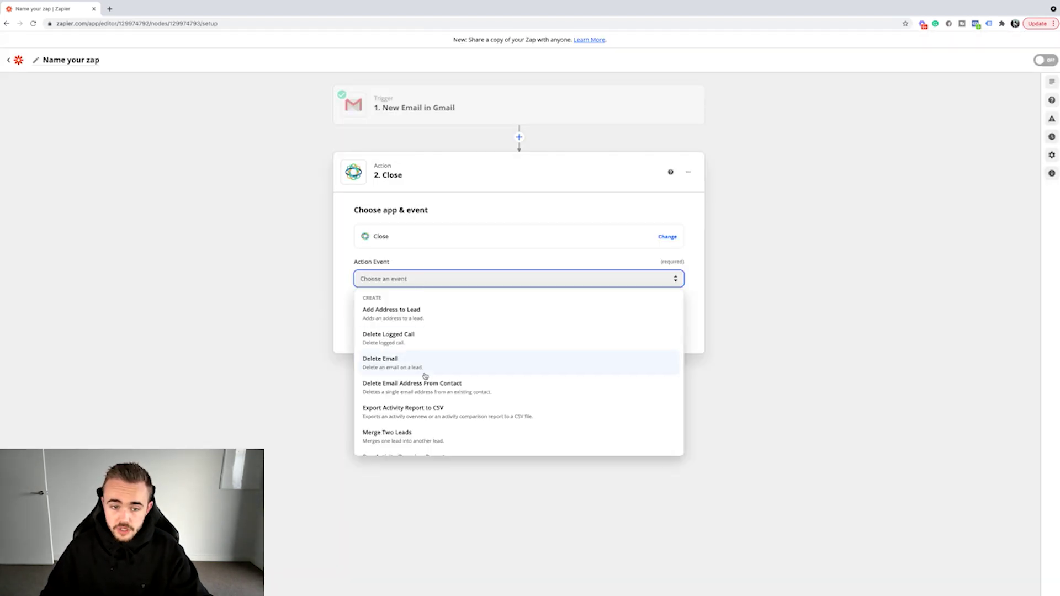
scroll(445, 354, "down", 2)
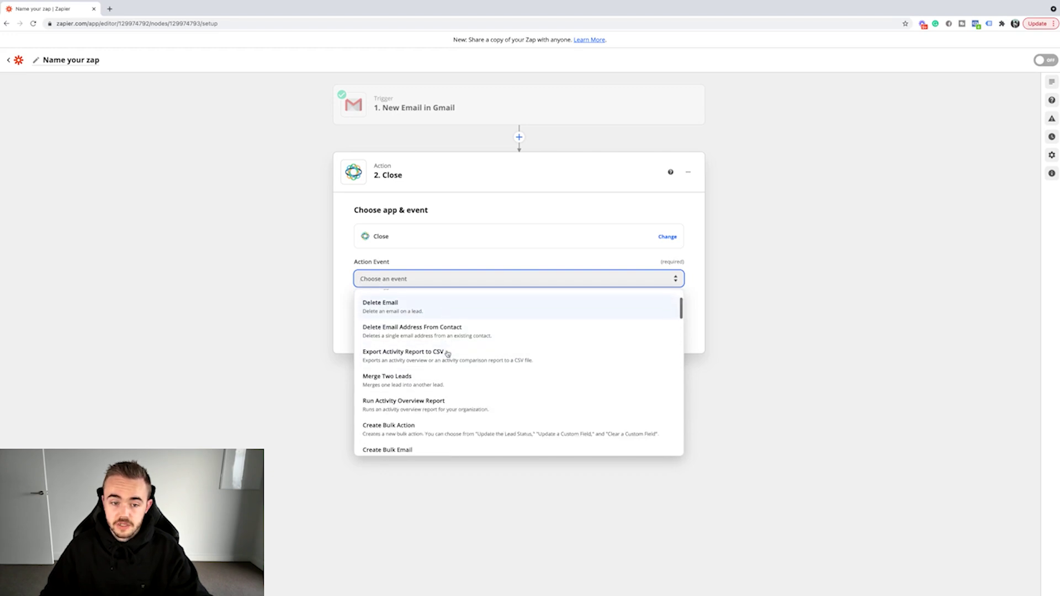
scroll(431, 376, "down", 1)
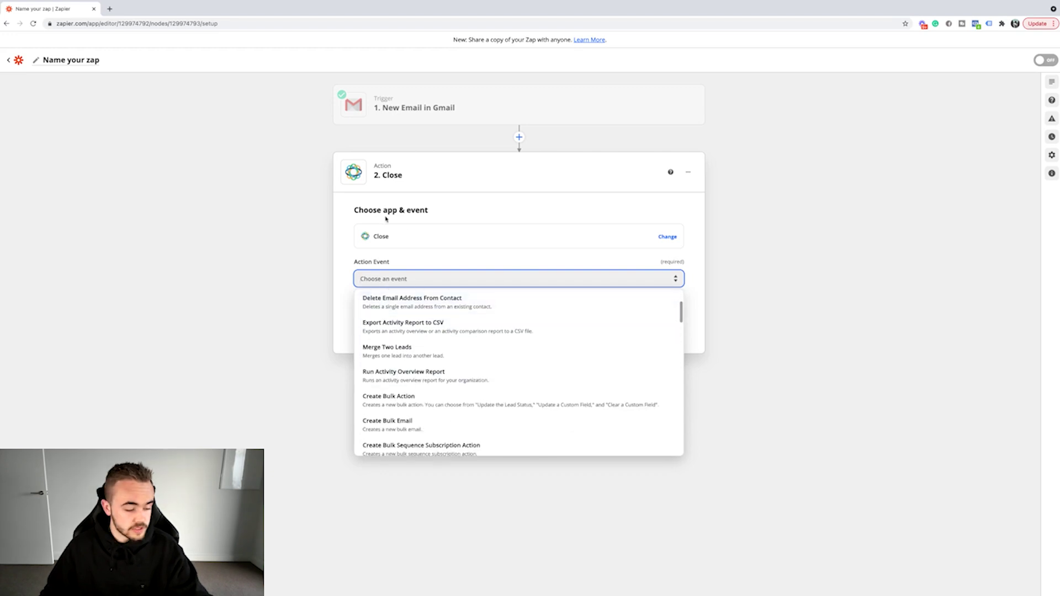
scroll(526, 369, "down", 5)
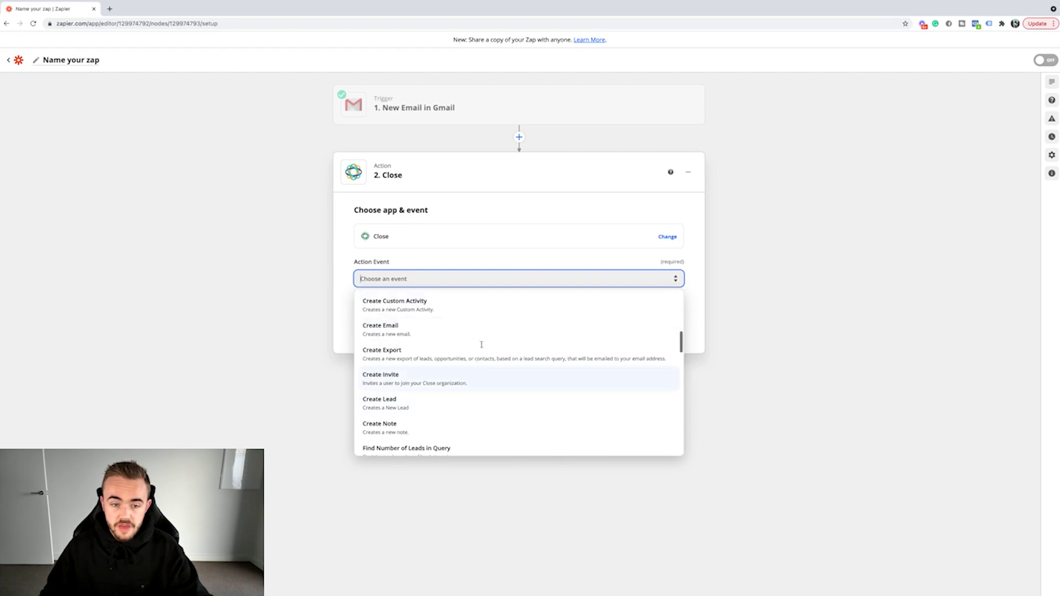
double_click(402, 261)
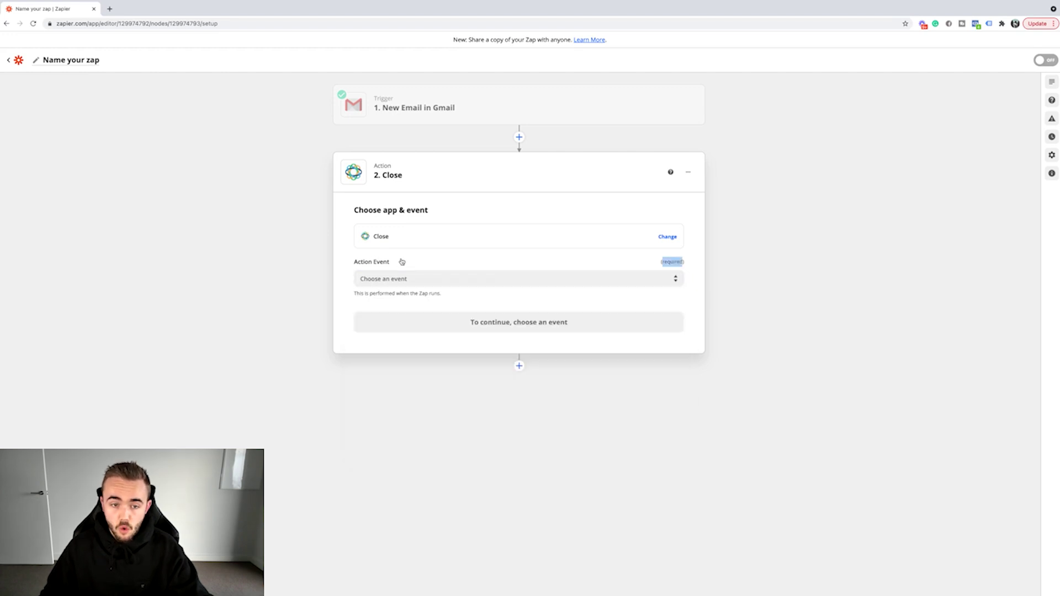
- Change the action app from Close to lemlist
left_click(403, 237)
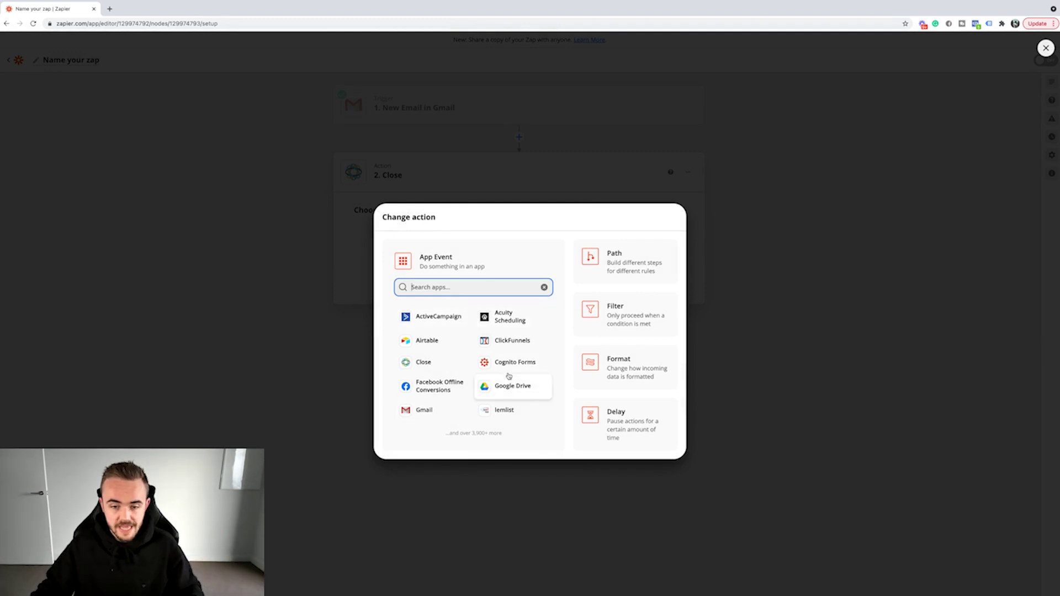
left_click(504, 412)
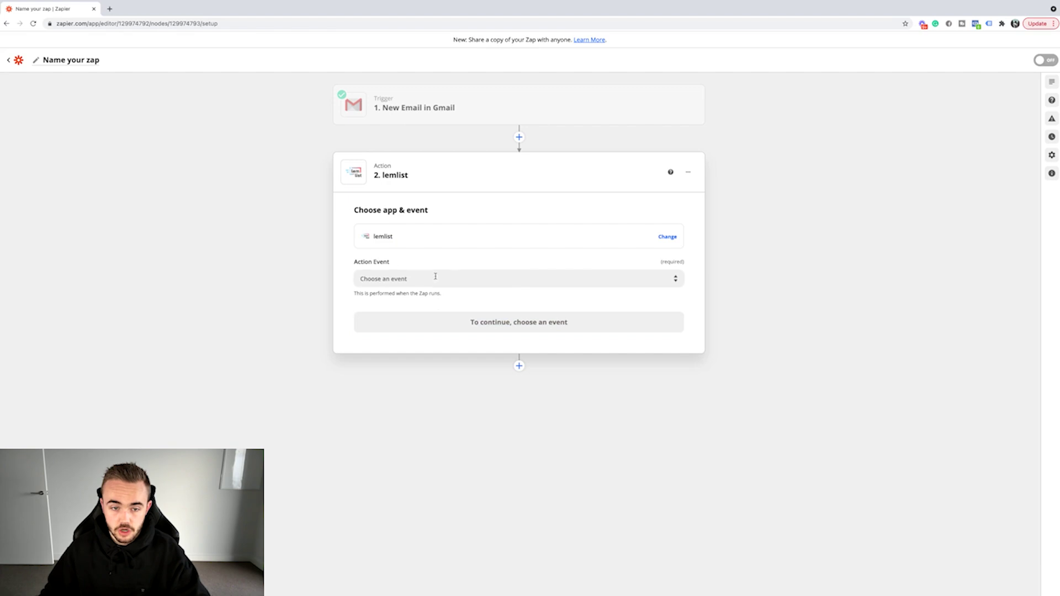
left_click(398, 236)
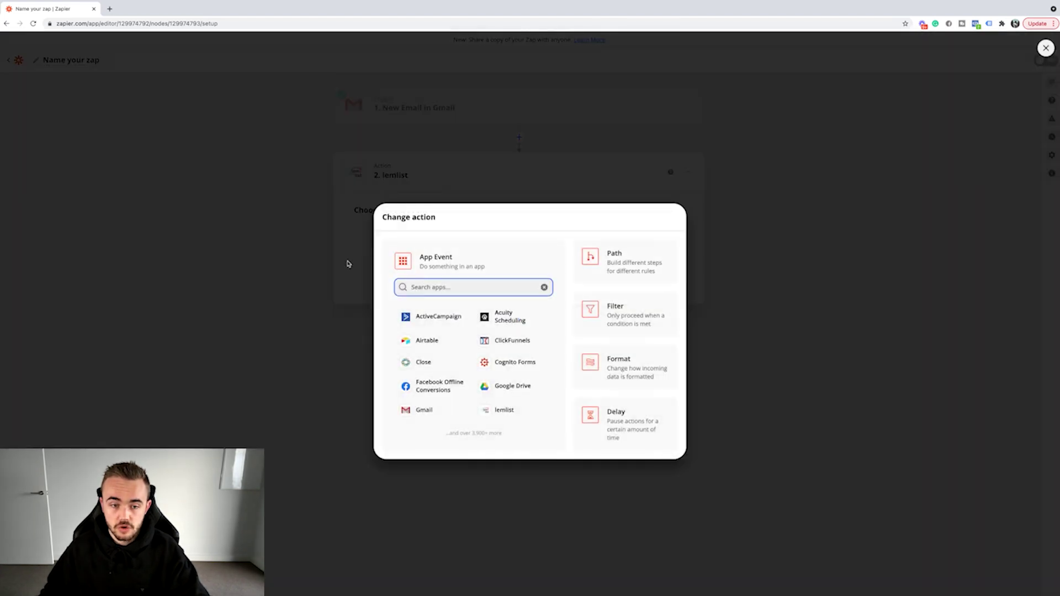
left_click(348, 264)
- Look through lemlist's action events, choose Remove Lead From Campaign and continue to the account selection
left_click(416, 278)
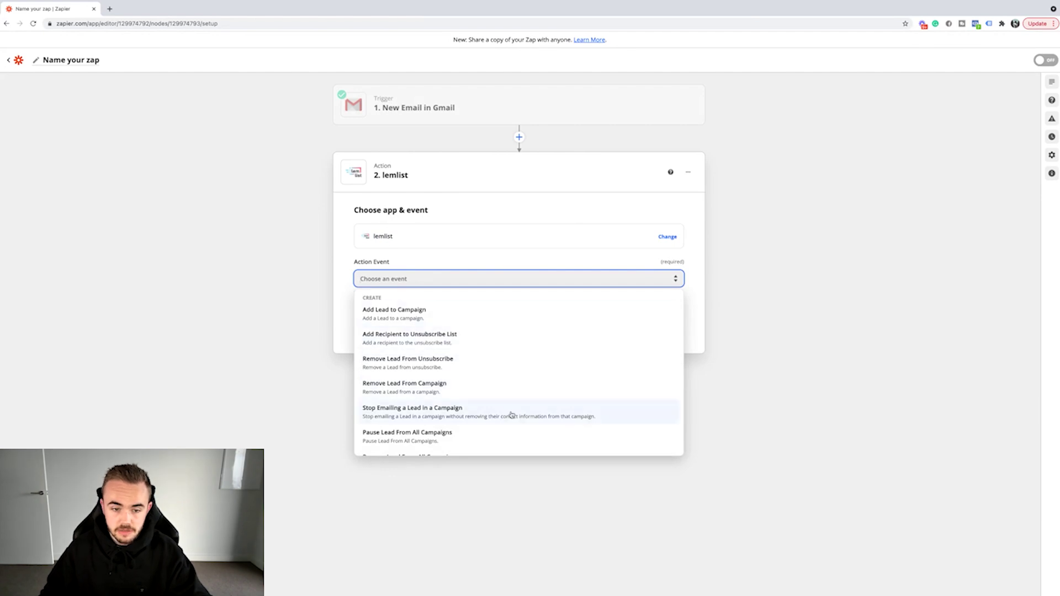
scroll(509, 414, "down", 2)
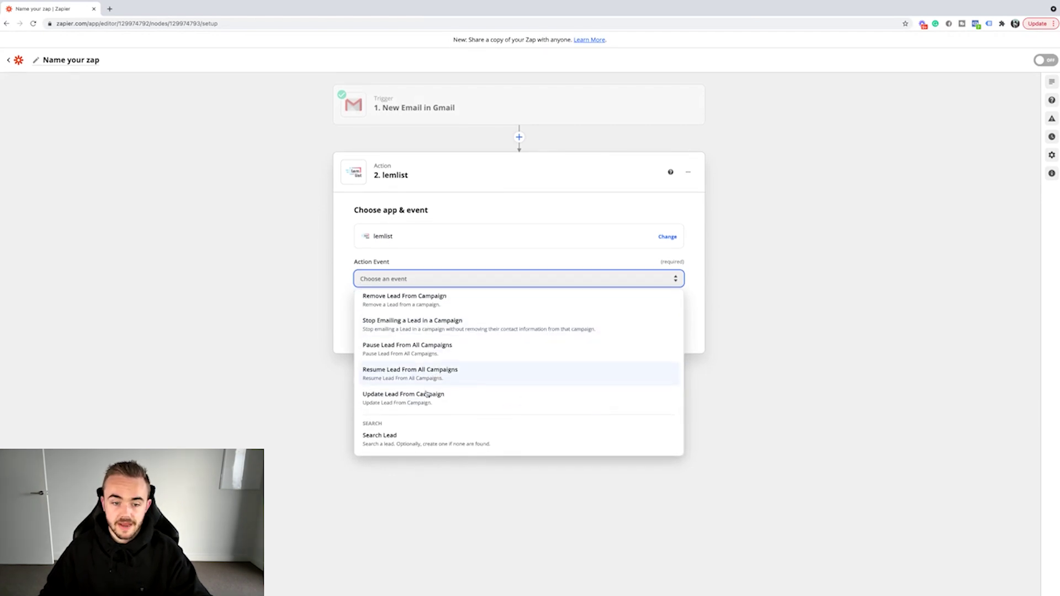
scroll(398, 343, "up", 1)
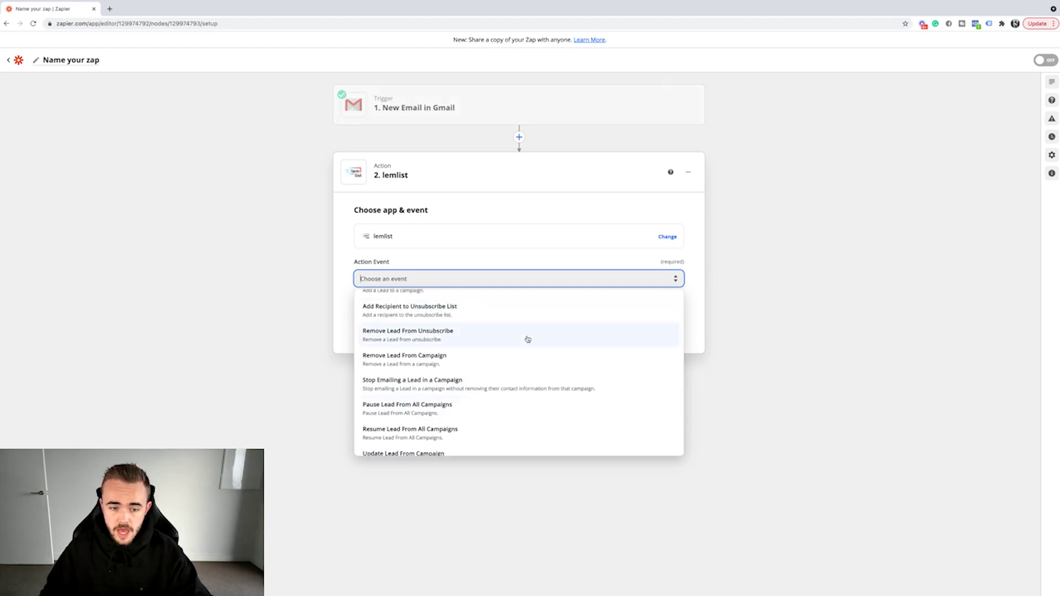
scroll(528, 339, "down", 1)
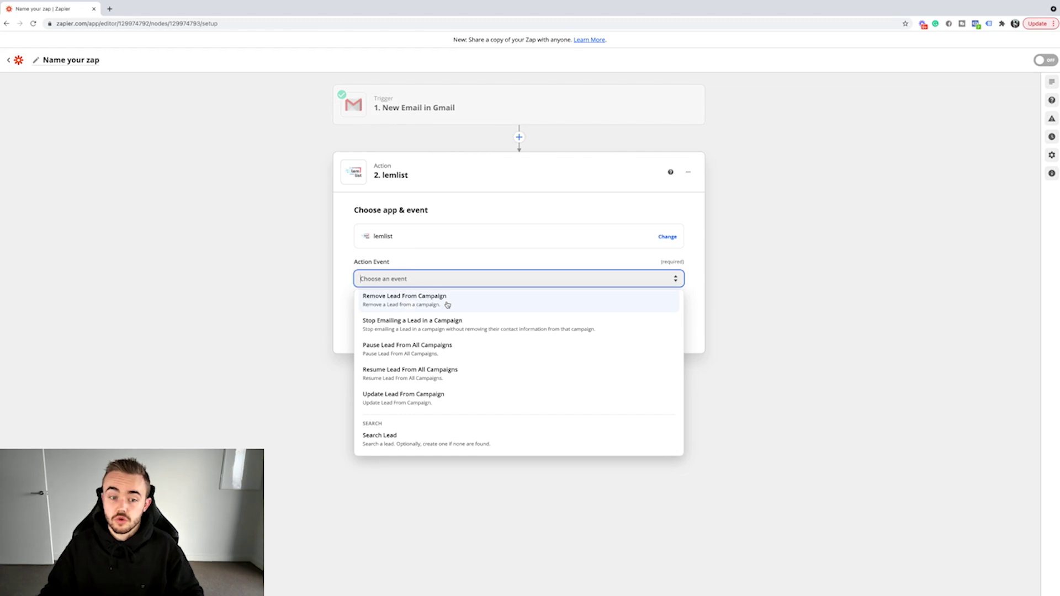
left_click(408, 304)
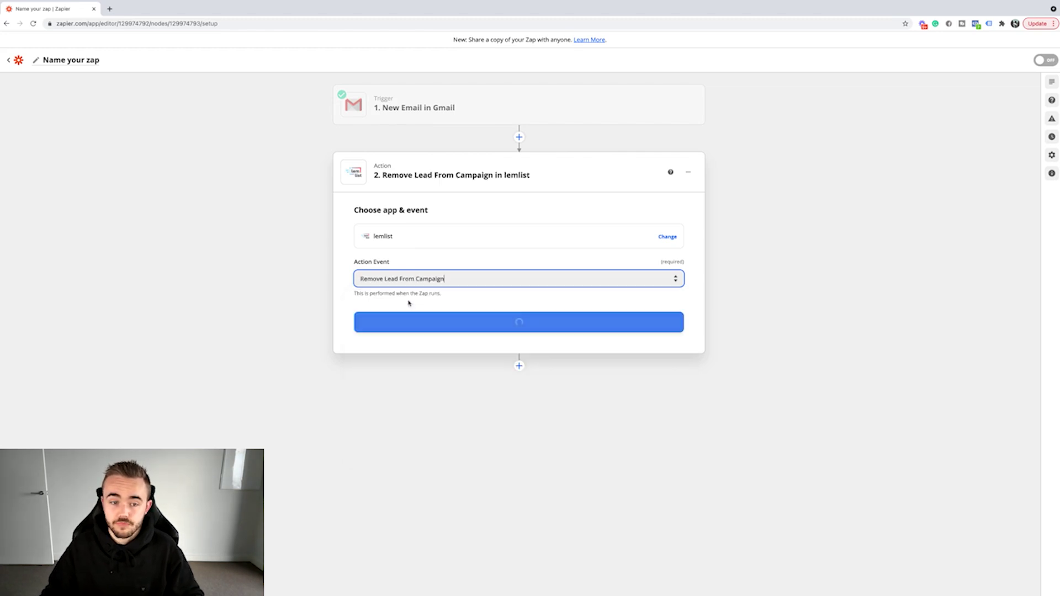
left_click(518, 322)
- Select the existing lemlist account for the action, reconnect it and proceed to the action's field setup
left_click(438, 268)
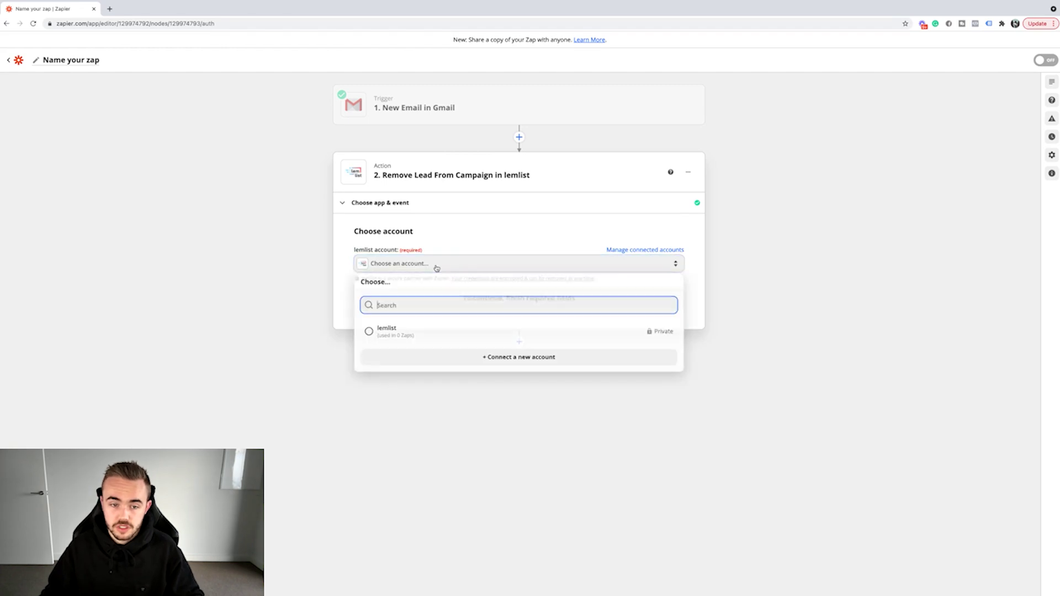
left_click(394, 335)
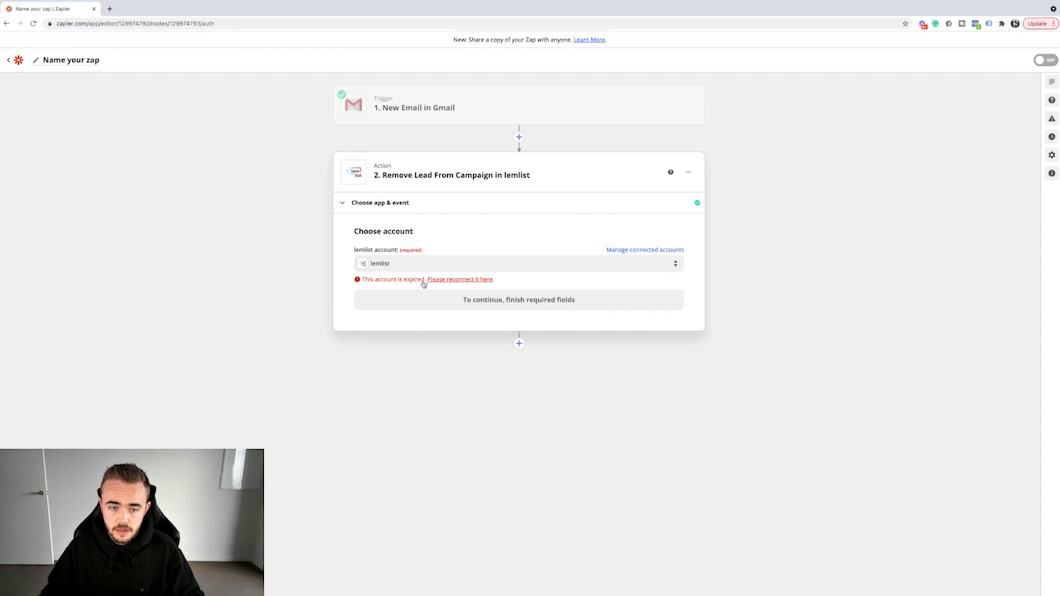
left_click_drag(394, 280, 504, 282)
left_click(489, 282)
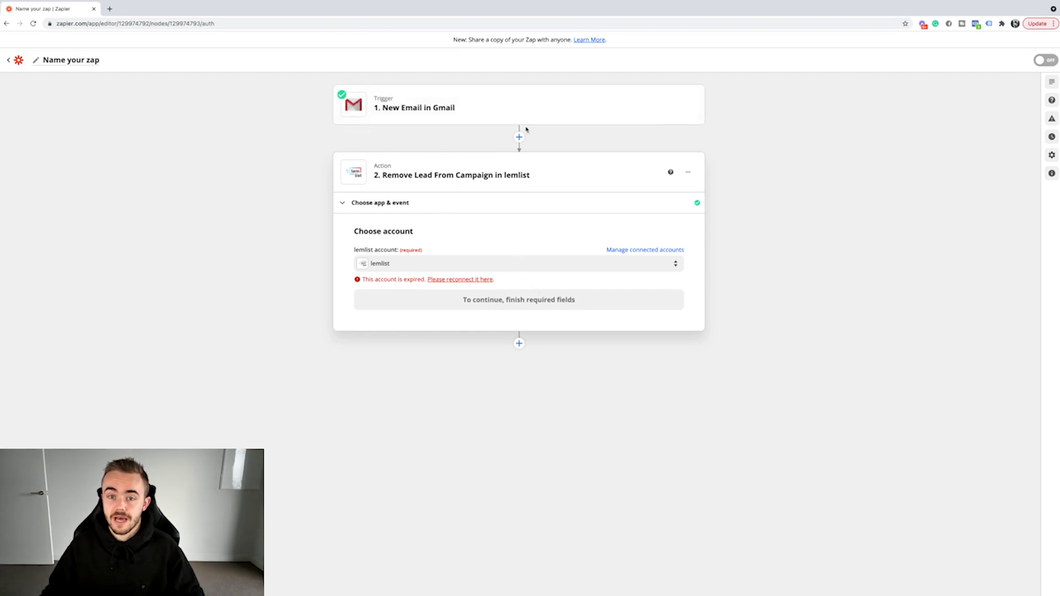
triple_click(445, 108)
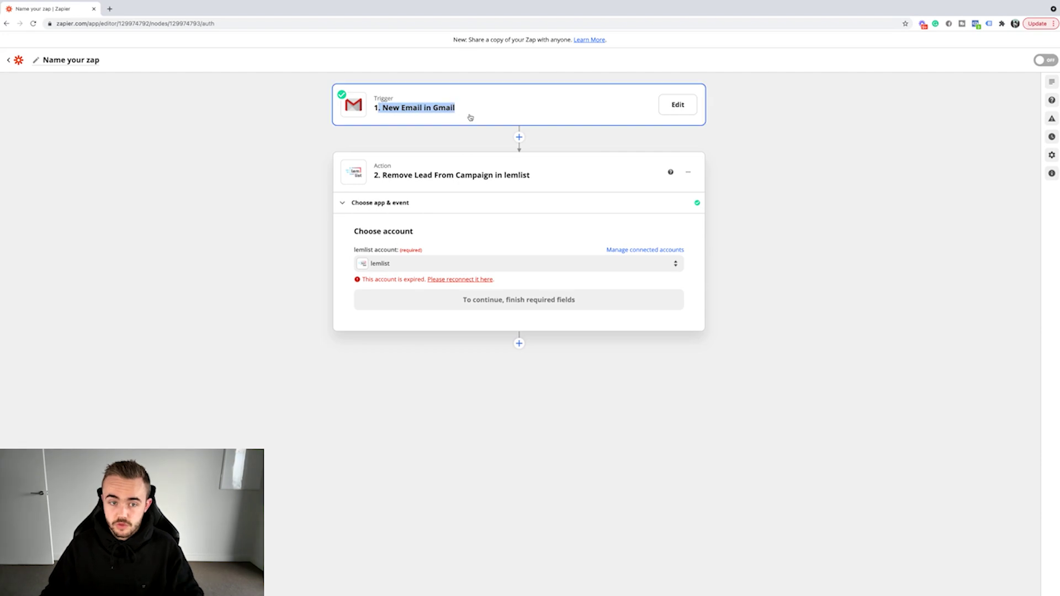
left_click(447, 283)
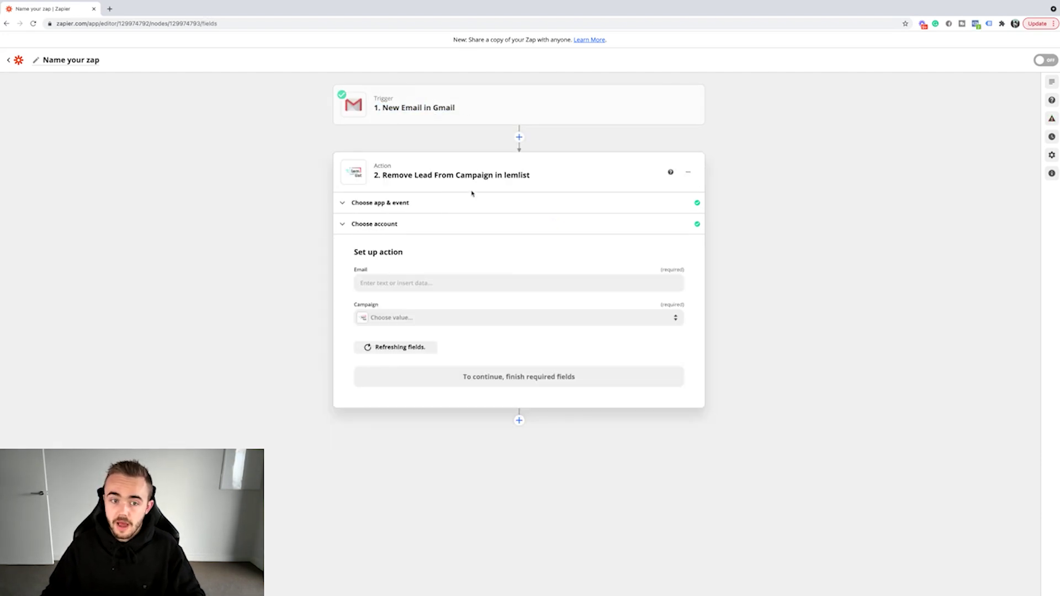
left_click_drag(544, 180, 374, 175)
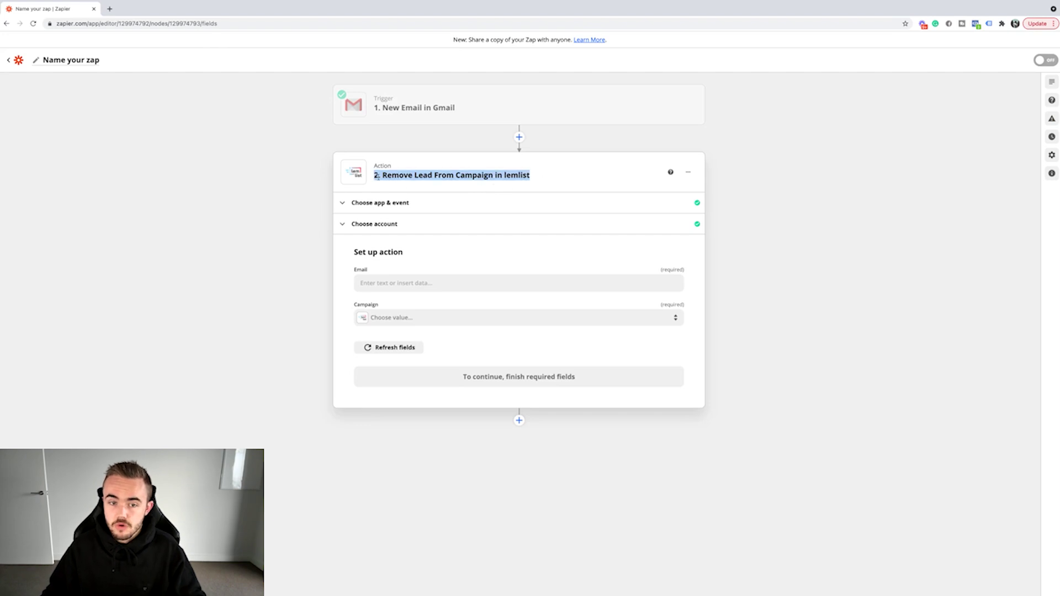
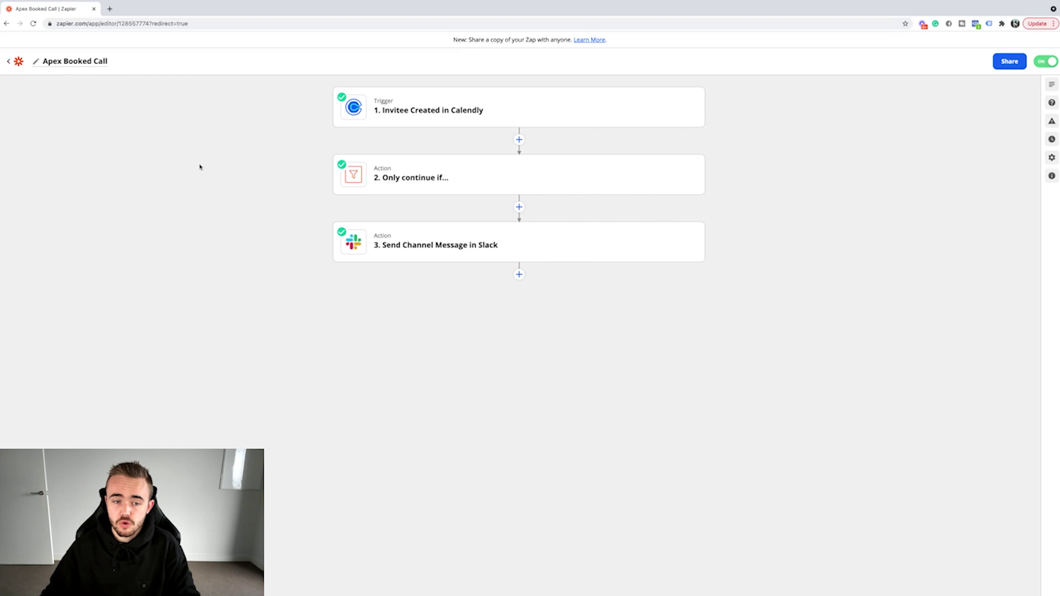
- Examine the Calendly trigger of the Apex Booked Call Zap, including its app and trigger event options
left_click_drag(117, 62, 65, 140)
left_click(72, 143)
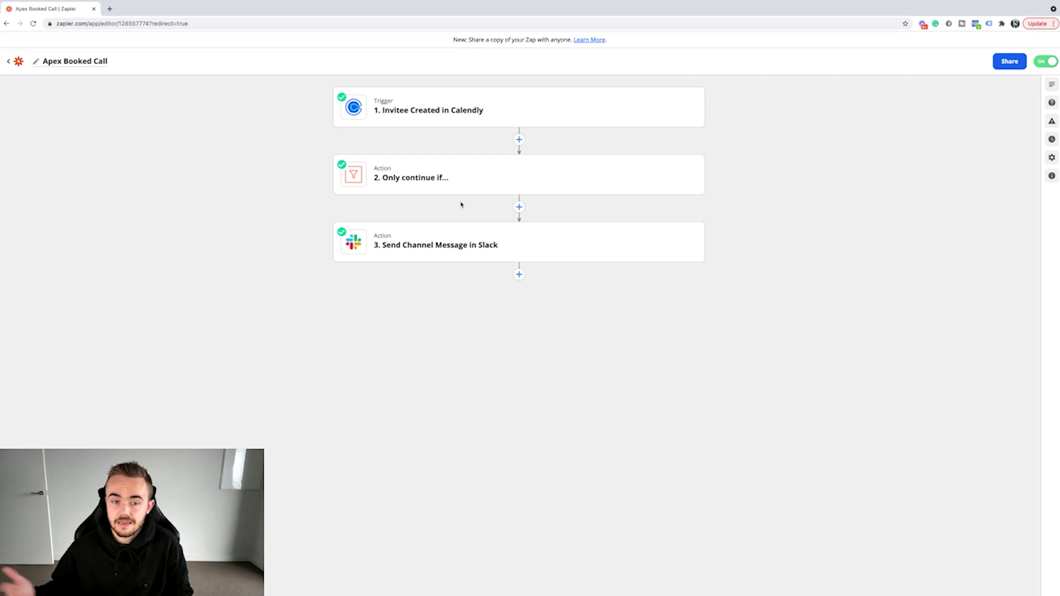
left_click(428, 115)
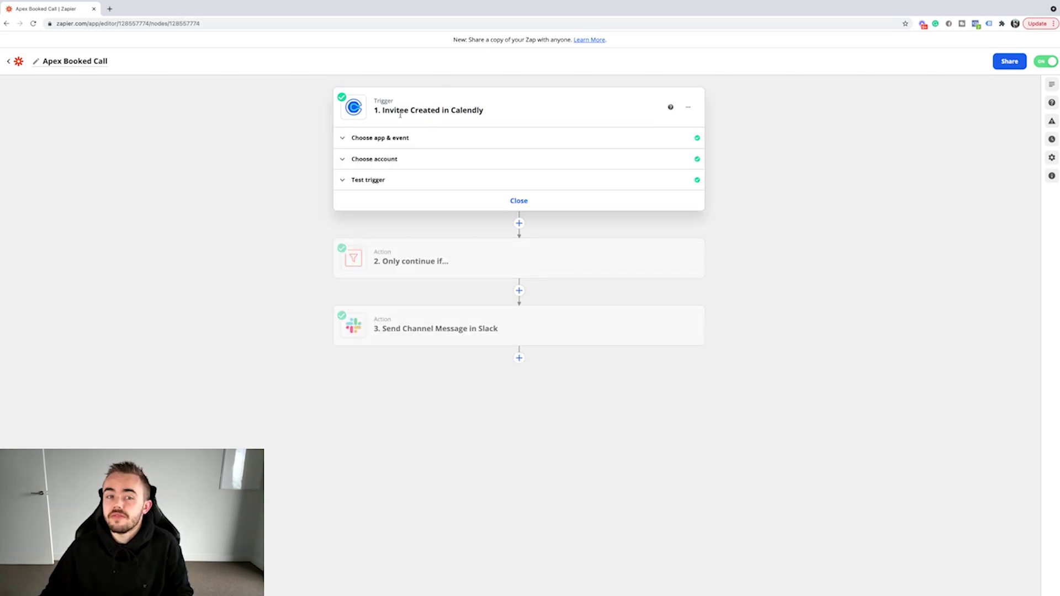
left_click_drag(395, 112, 492, 116)
left_click(492, 115)
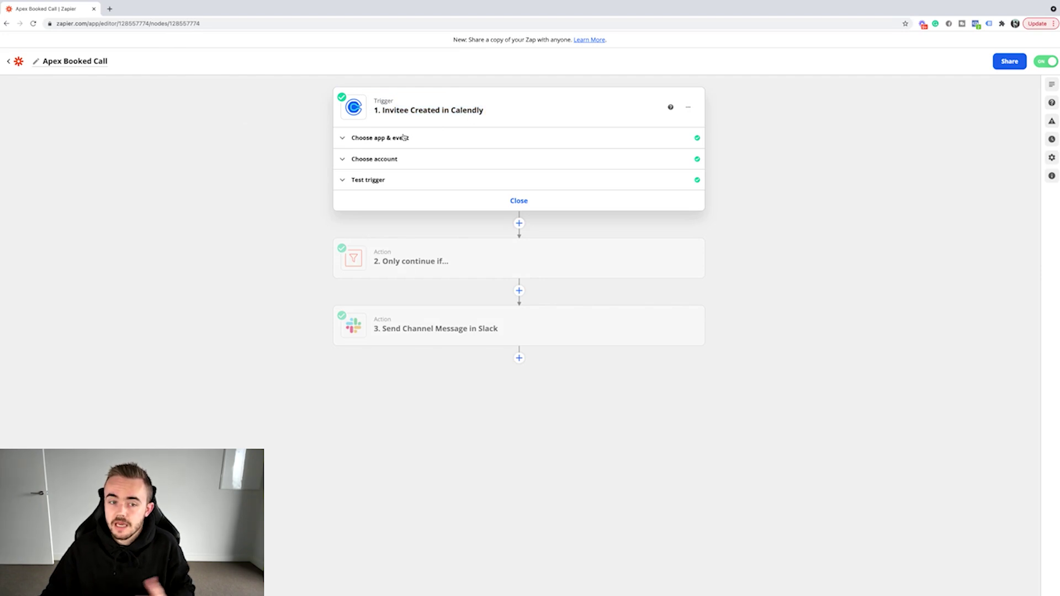
left_click(396, 154)
left_click(353, 135)
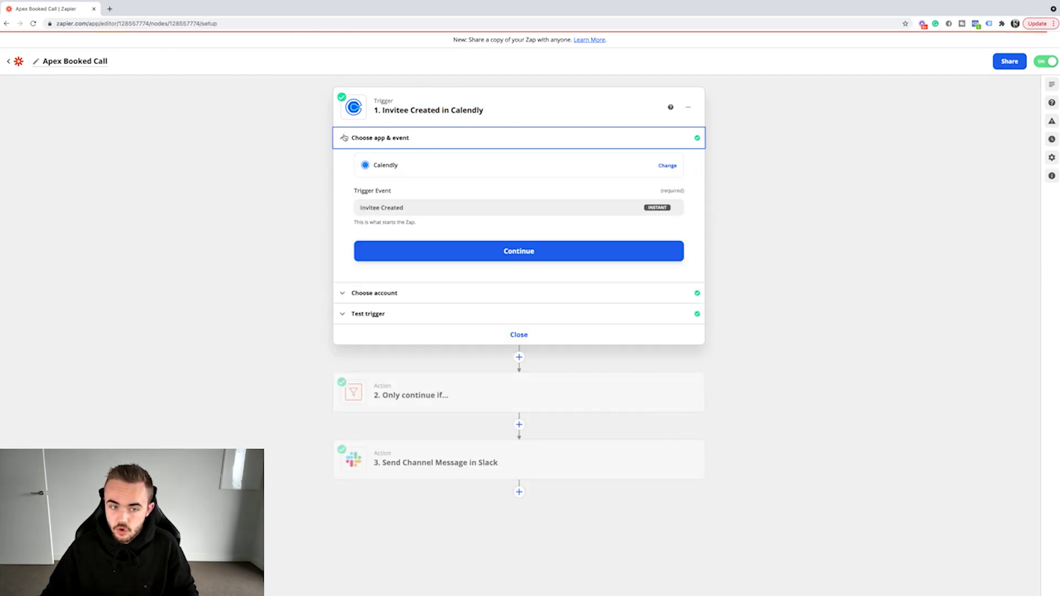
left_click(406, 204)
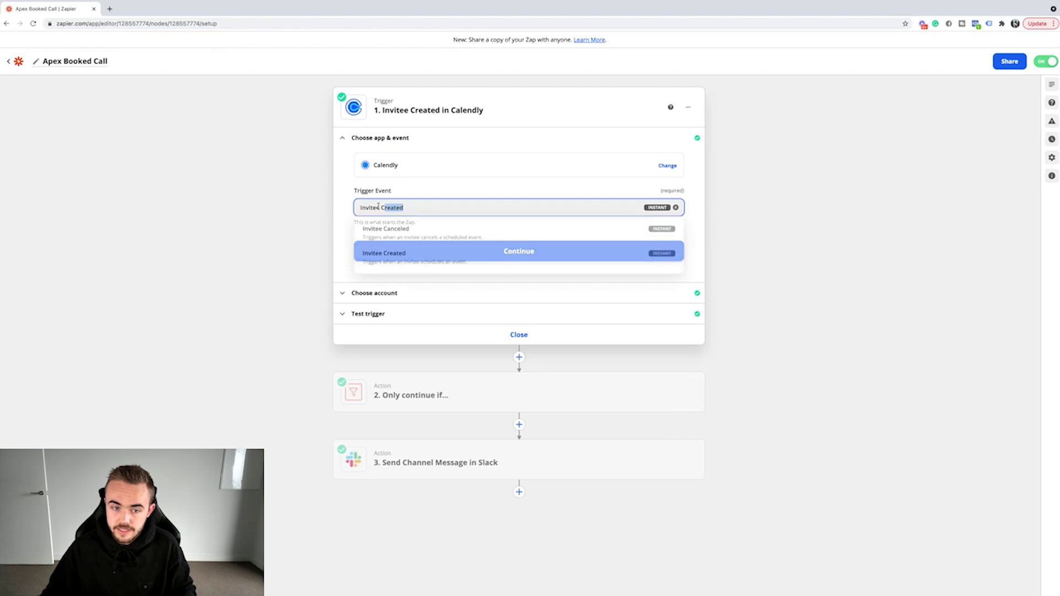
left_click(343, 210)
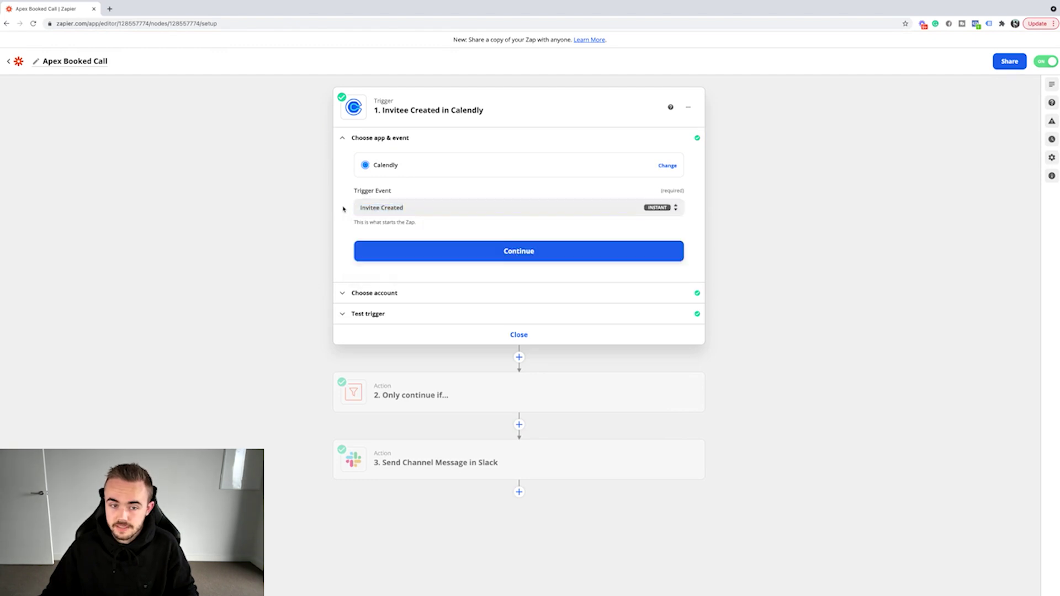
- Inspect the Only continue if filter step, checking its app and its filter condition setup
left_click(358, 249)
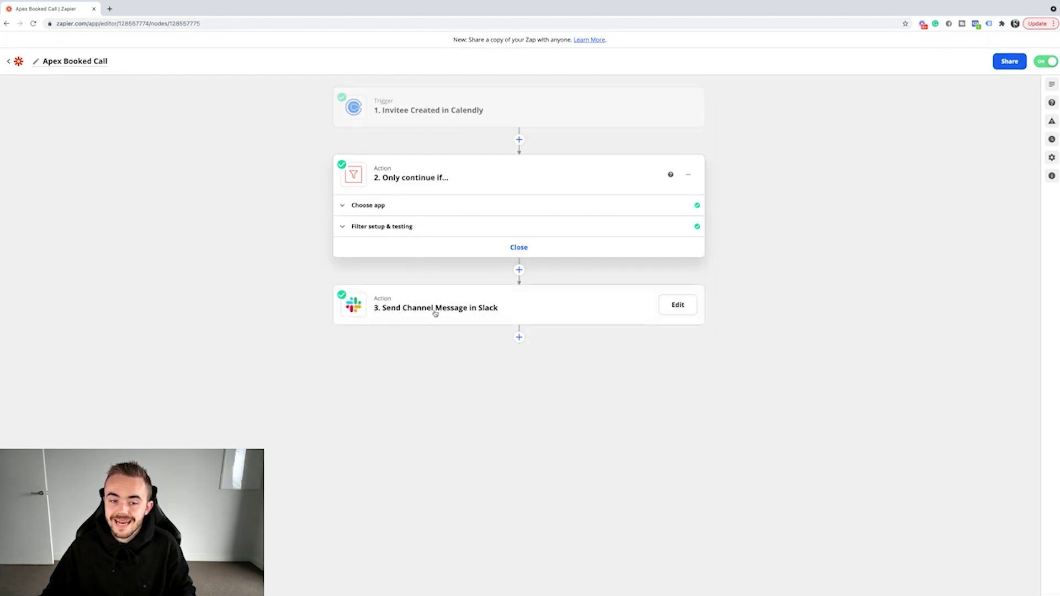
left_click(436, 309)
left_click(411, 186)
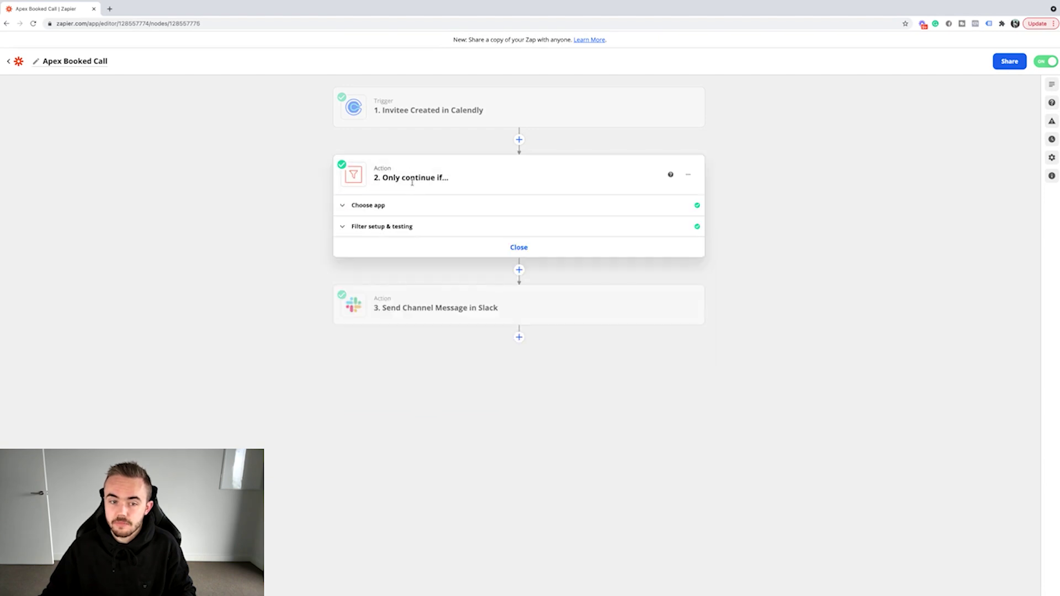
left_click(366, 200)
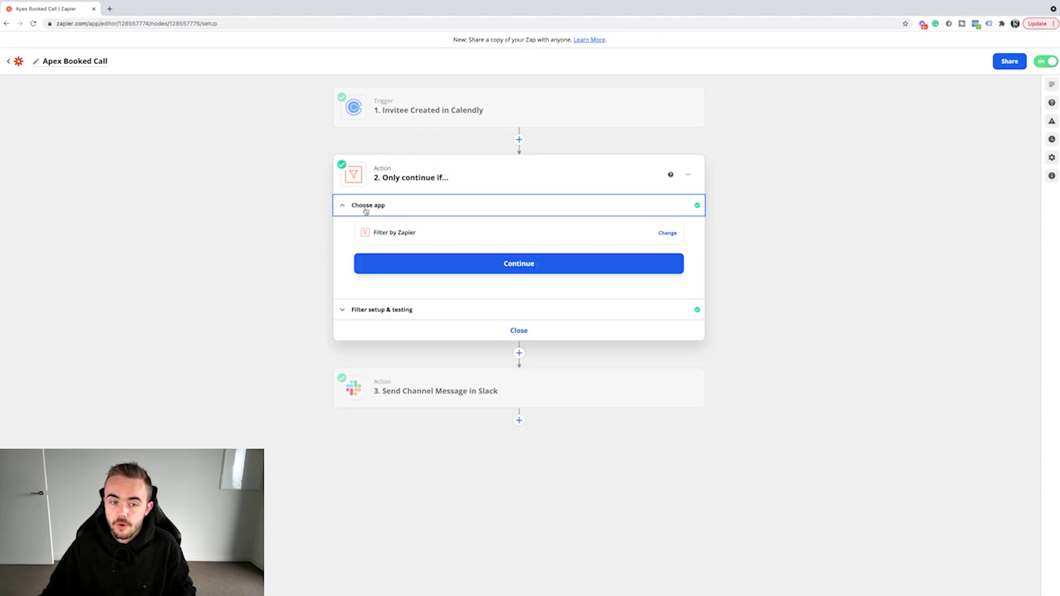
left_click(372, 307)
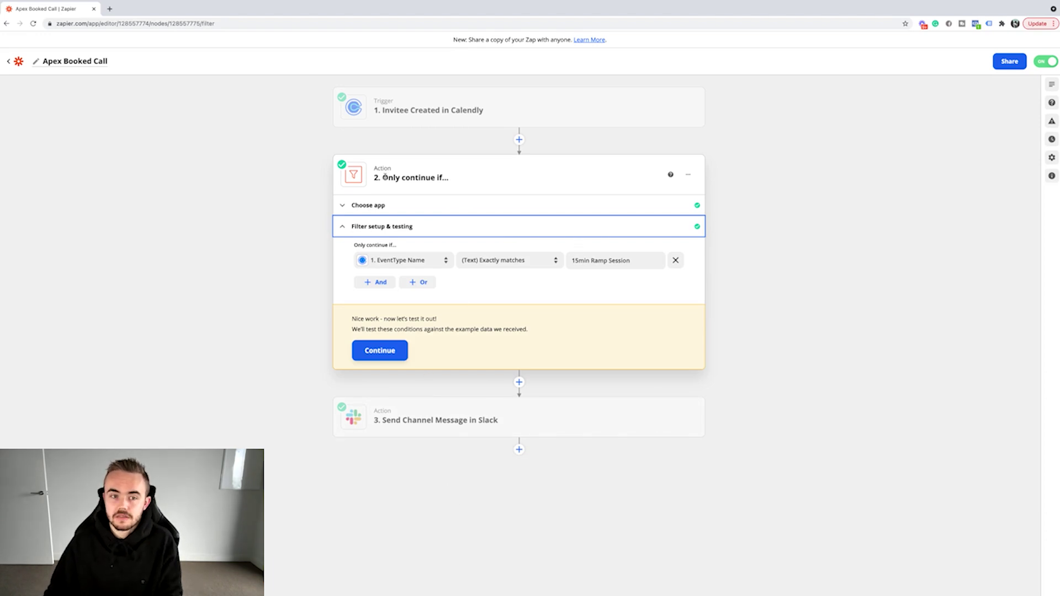
- View the Calendly event types in a new browser tab, and return to the Zap's filter step
left_click(109, 9)
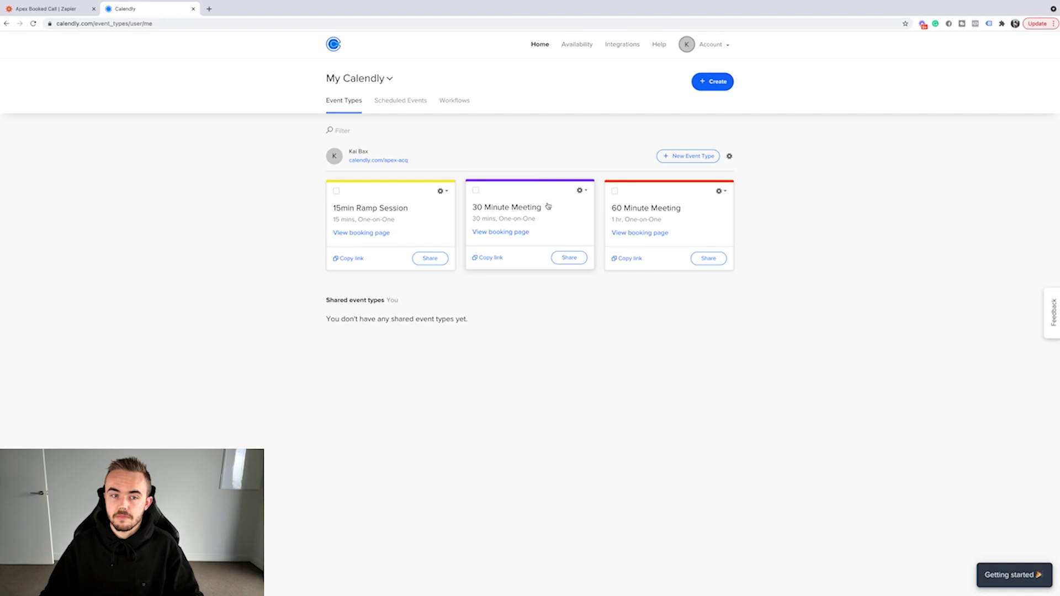
left_click(70, 9)
left_click_drag(108, 61, 44, 64)
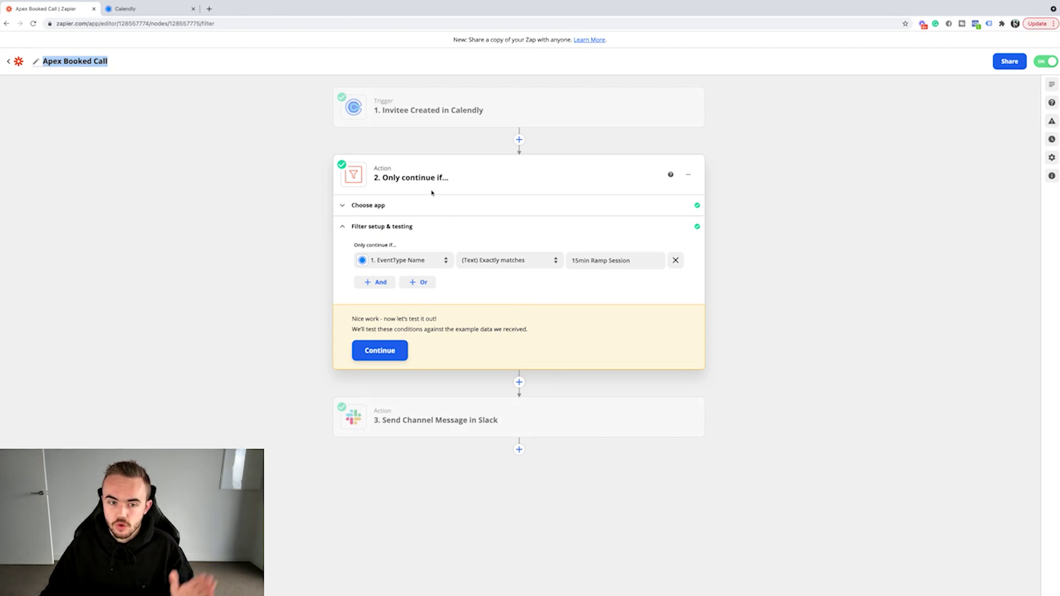
mouse_move(448, 185)
left_mouse_down()
mouse_move(380, 179)
mouse_move(454, 181)
left_mouse_up()
left_click(379, 179)
left_click(454, 185)
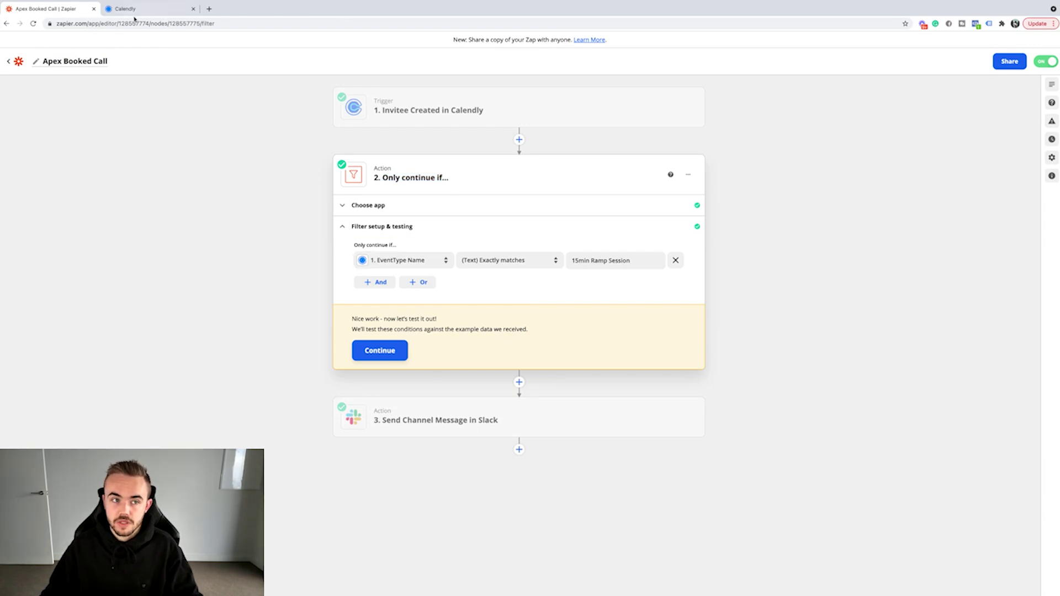
- Compare the filter's 15min Ramp Session value with the event type names in Calendly
key("ctrl+Tab")
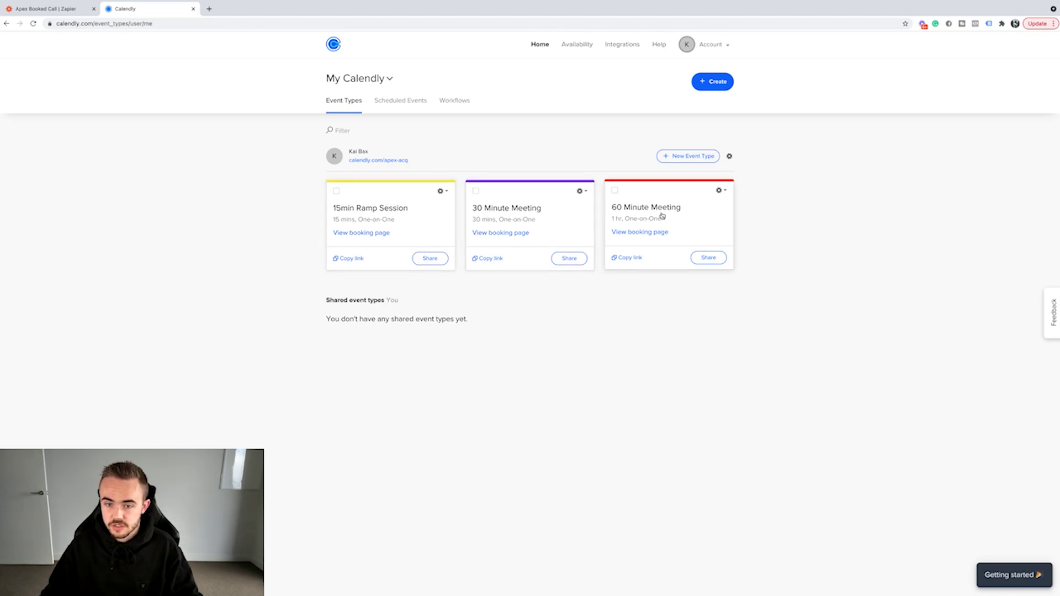
left_click(75, 15)
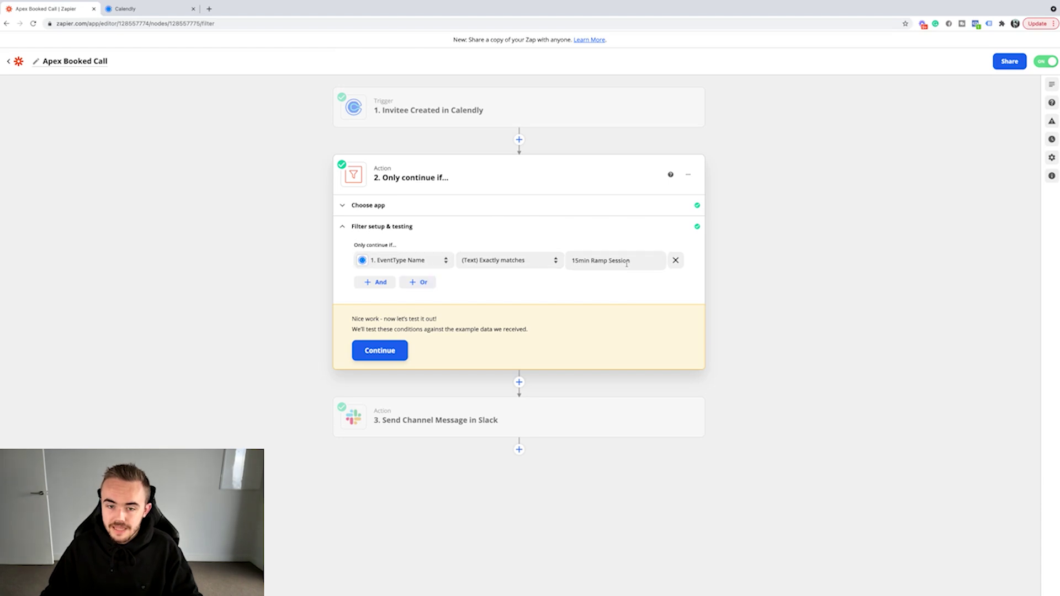
left_click_drag(650, 265, 577, 262)
left_click(533, 292)
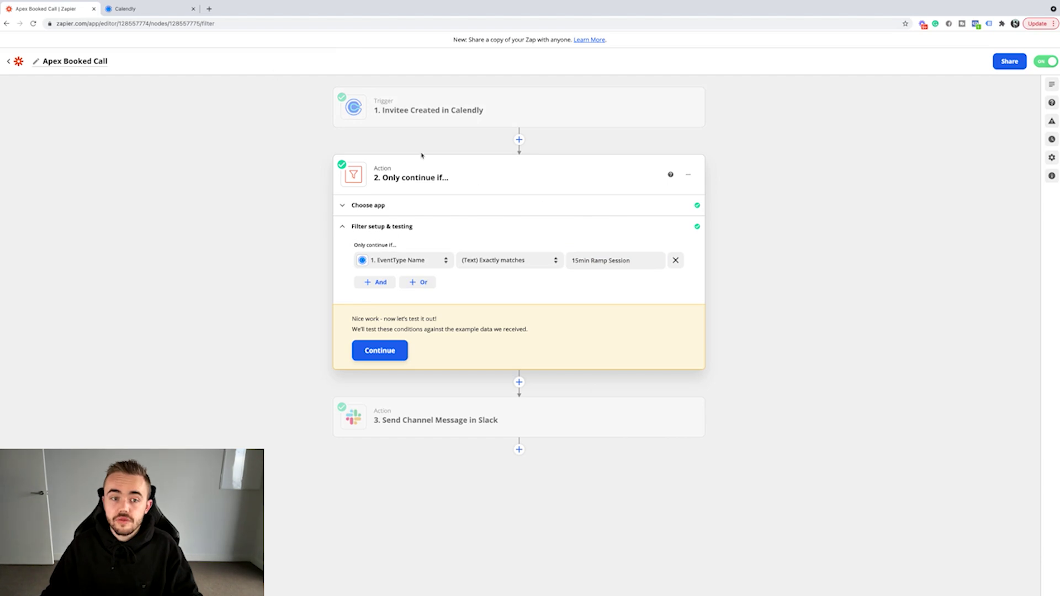
left_click(148, 9)
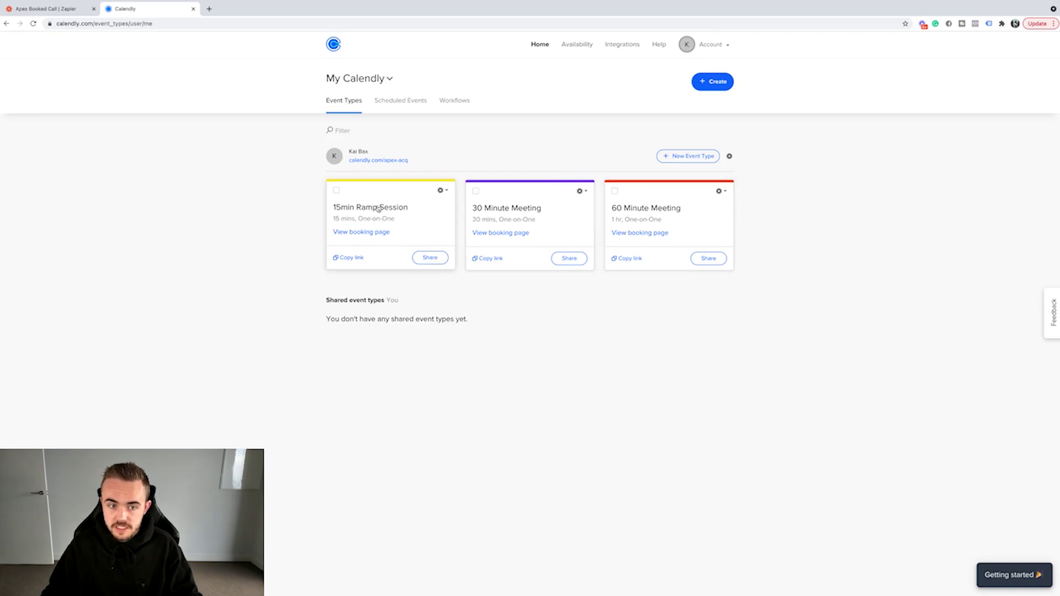
left_click(47, 9)
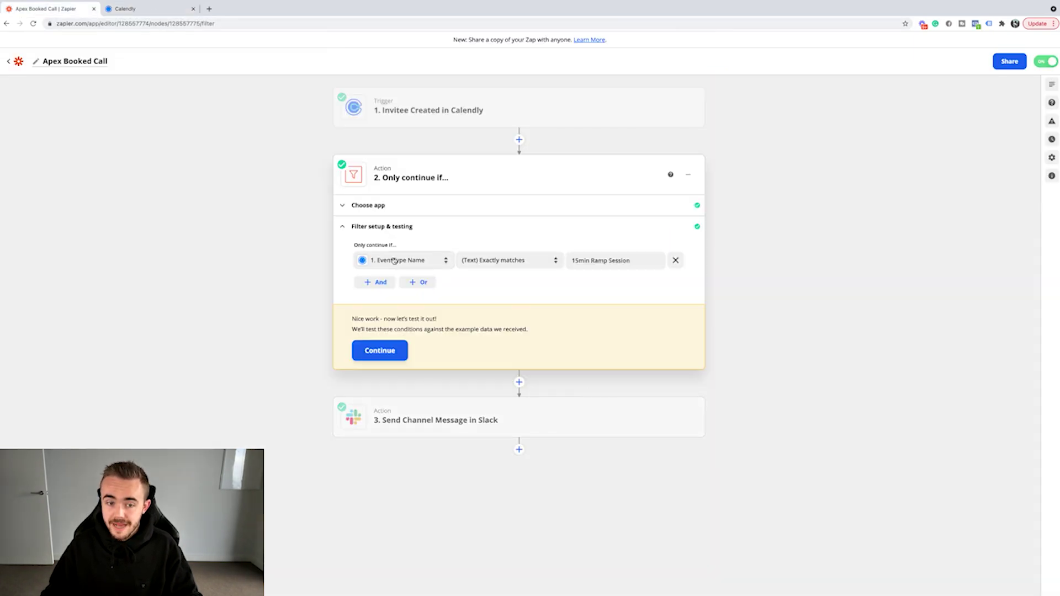
- Open the Send Channel Message in Slack action and view its action setup, including the channel and message fields
left_click(569, 418)
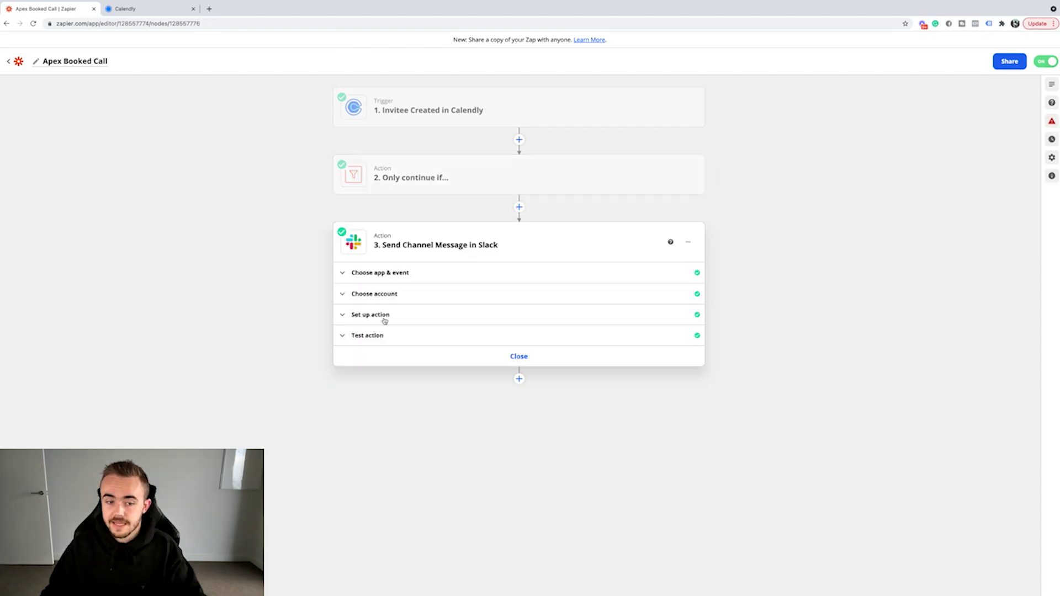
left_click_drag(391, 235, 374, 236)
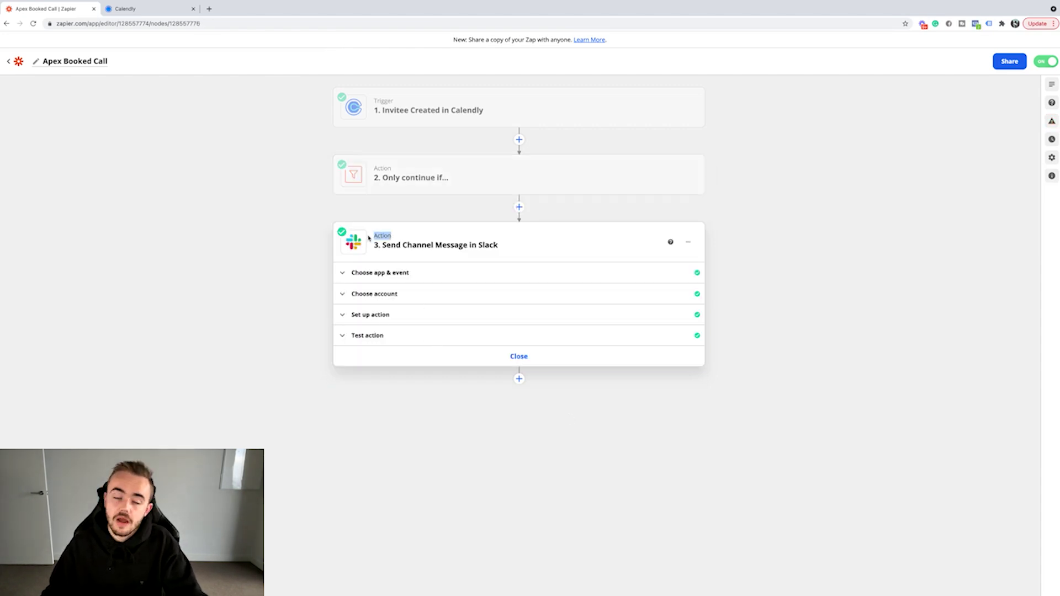
left_click(141, 59)
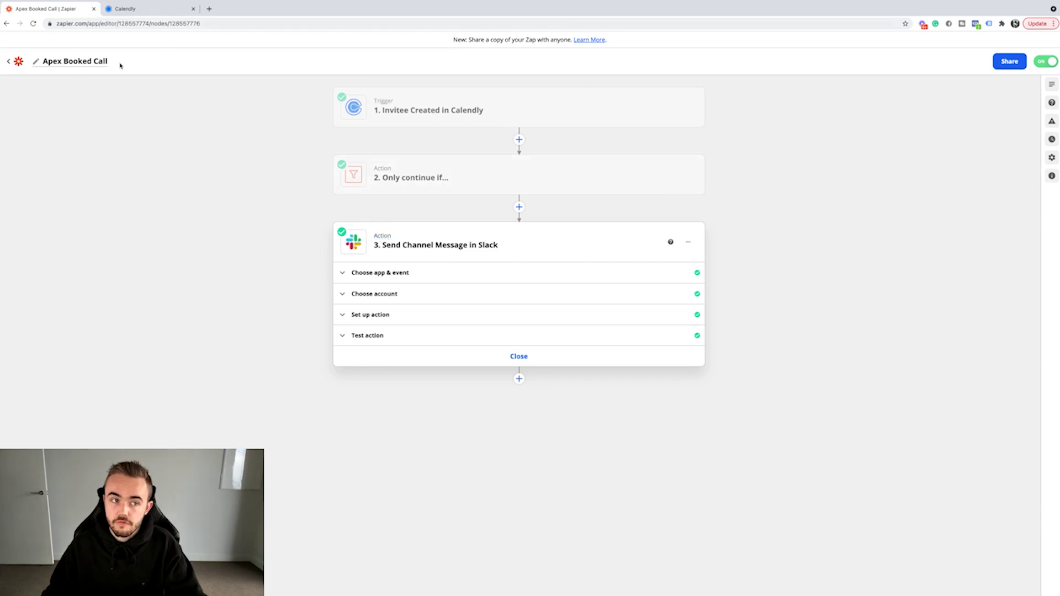
left_click(381, 314)
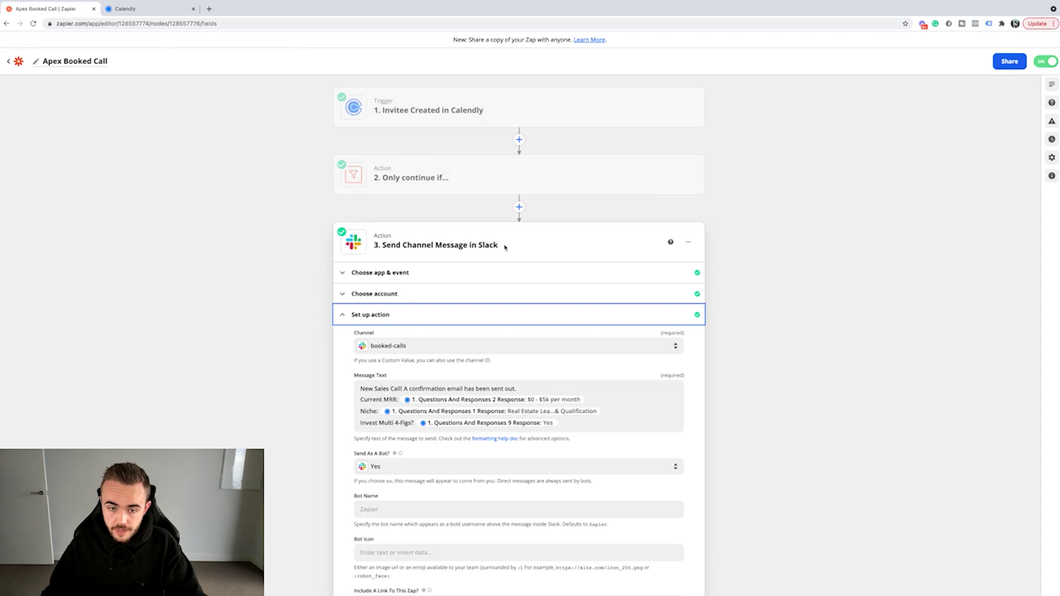
left_click_drag(504, 247, 378, 249)
left_click(534, 250)
scroll(529, 273, "down", 1)
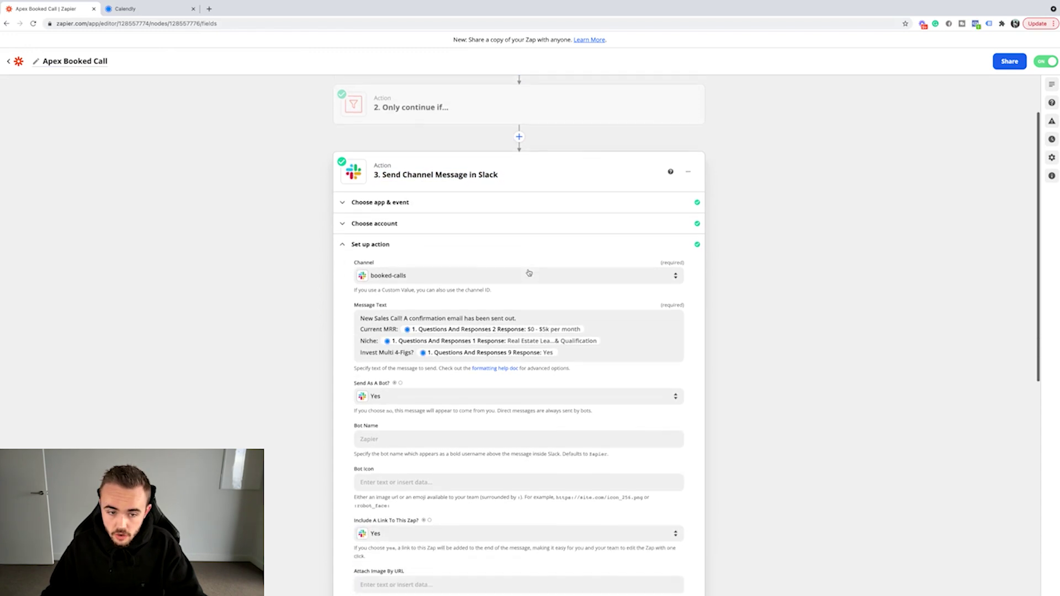
- Examine the Slack message text, including its confirmation line and the Current MRR, Niche and Invest Multi 4-Figs? entries
left_click(406, 319)
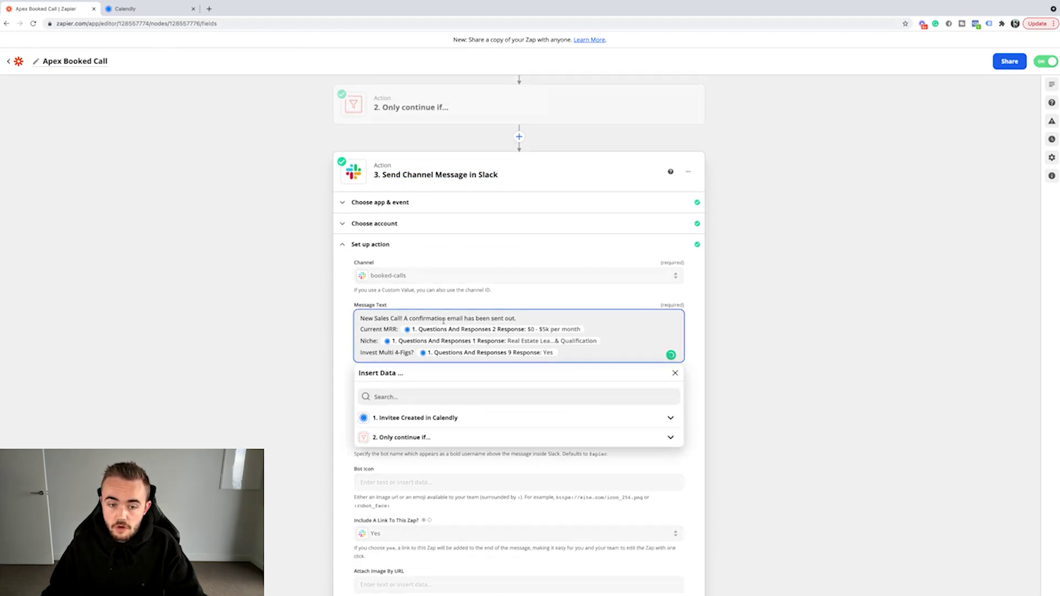
left_click_drag(540, 319, 425, 318)
left_click(426, 318)
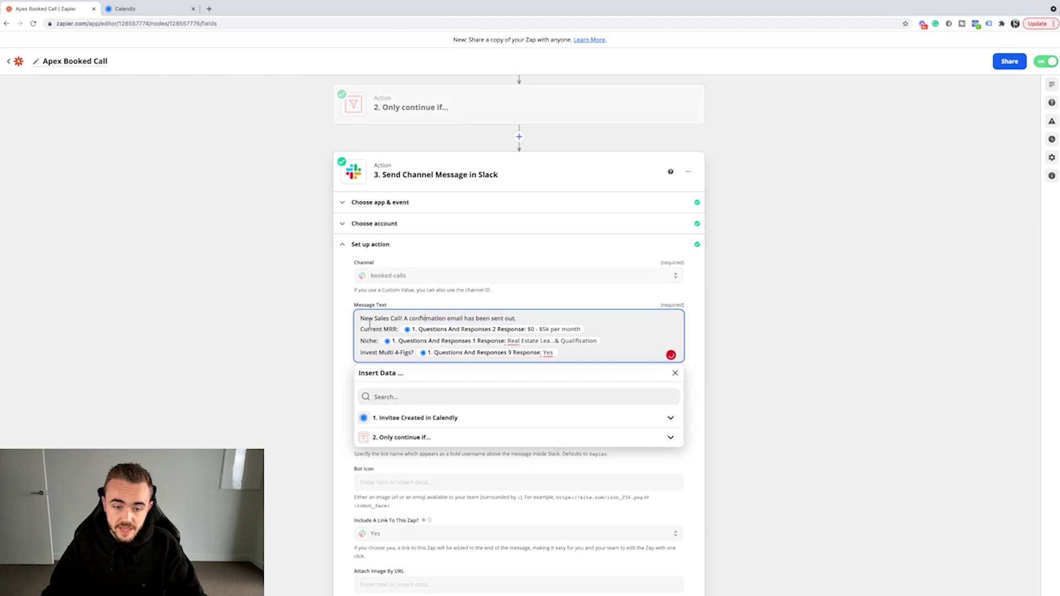
left_click_drag(362, 329, 395, 334)
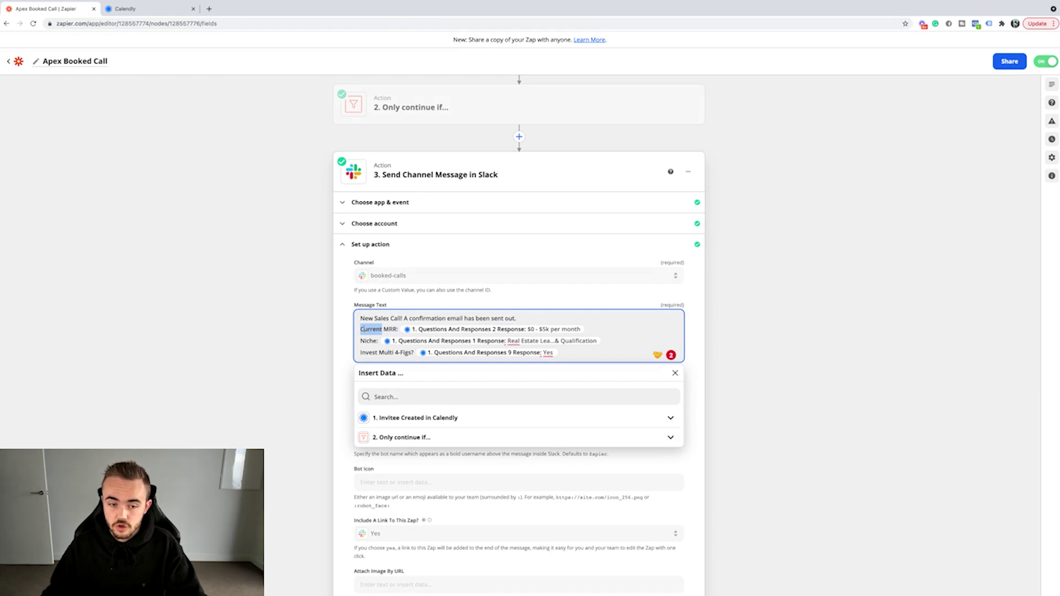
left_click_drag(359, 342, 413, 357)
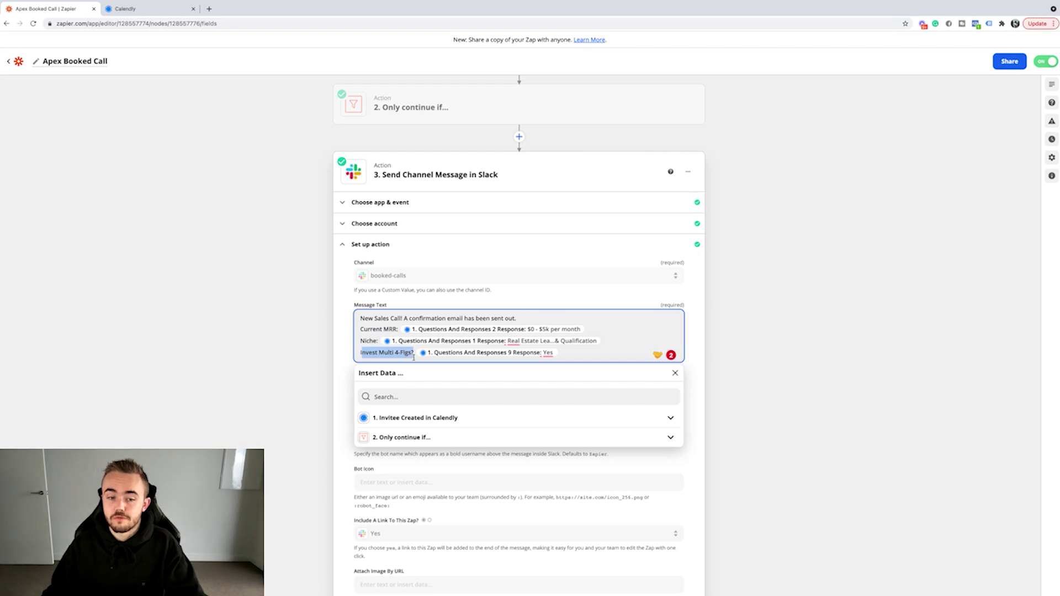
left_click(590, 355)
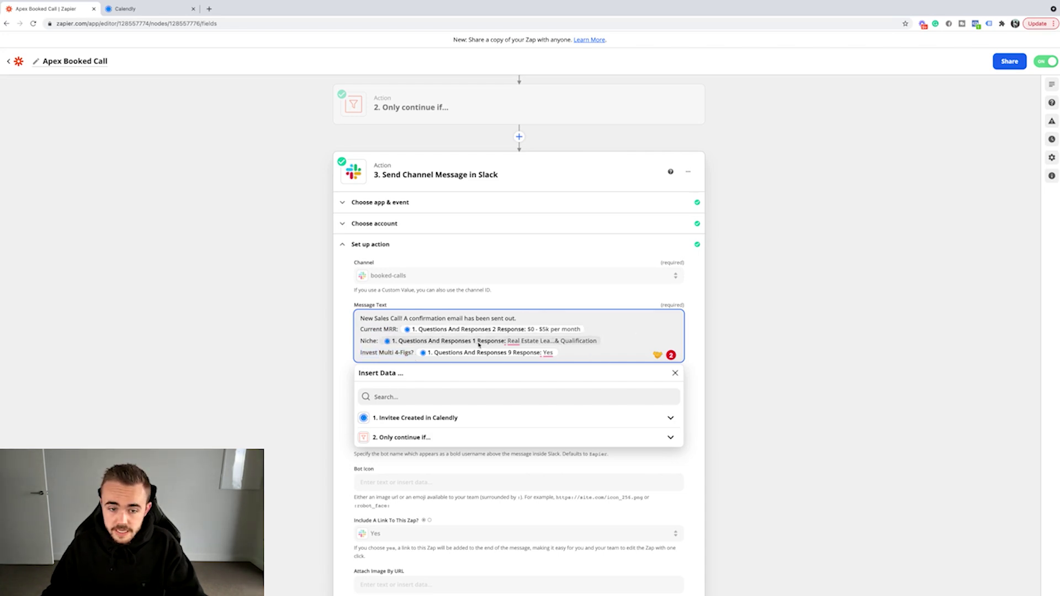
- Open the 15min Ramp Session booking page in Calendly and select the 2:00pm slot on August 10, 2021 to reach its details form
key("ctrl+Tab")
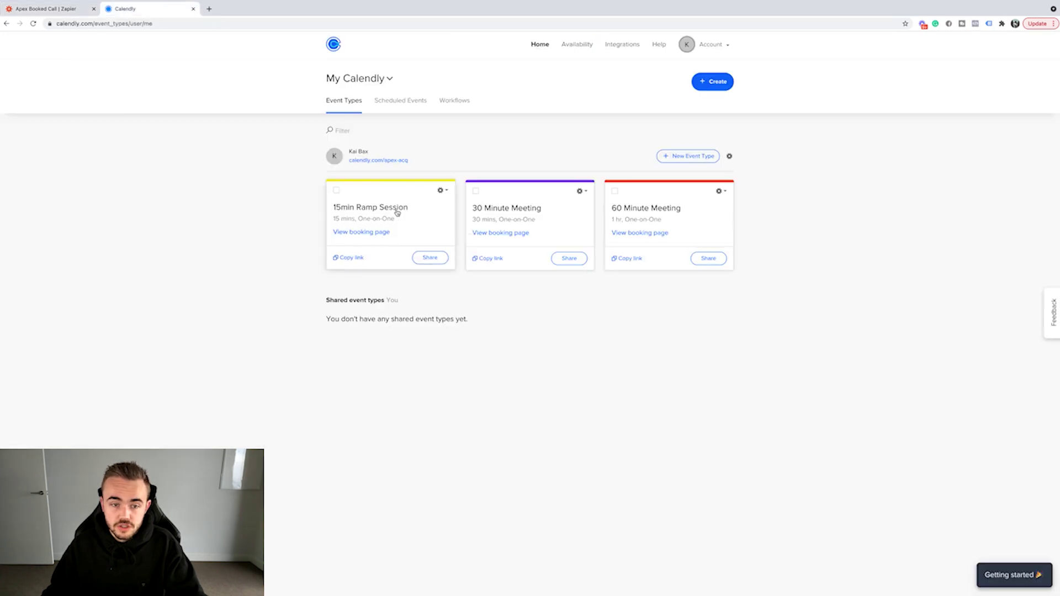
left_click(377, 233)
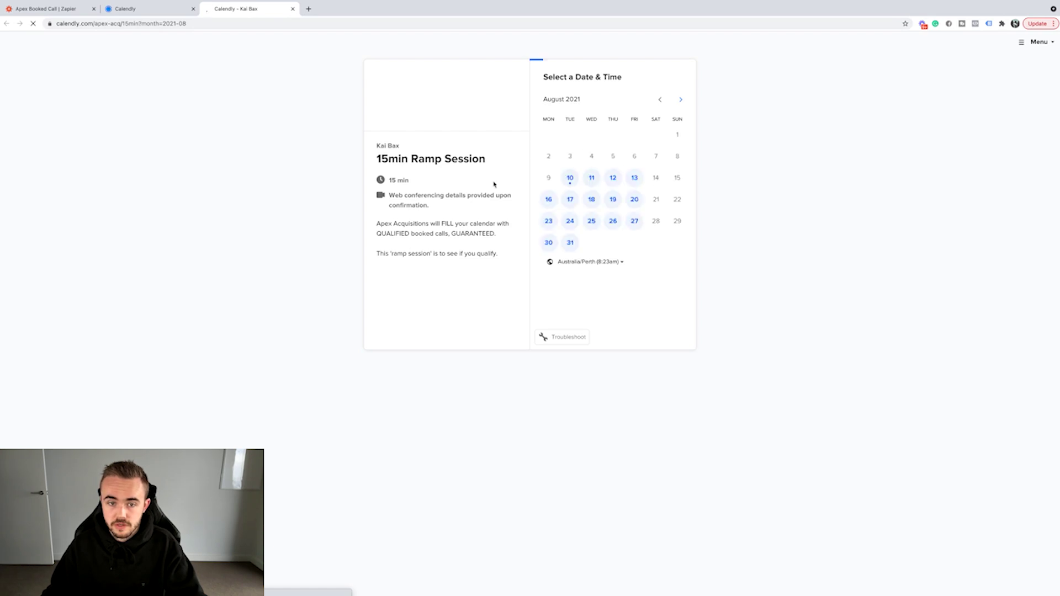
left_click_drag(411, 160, 475, 160)
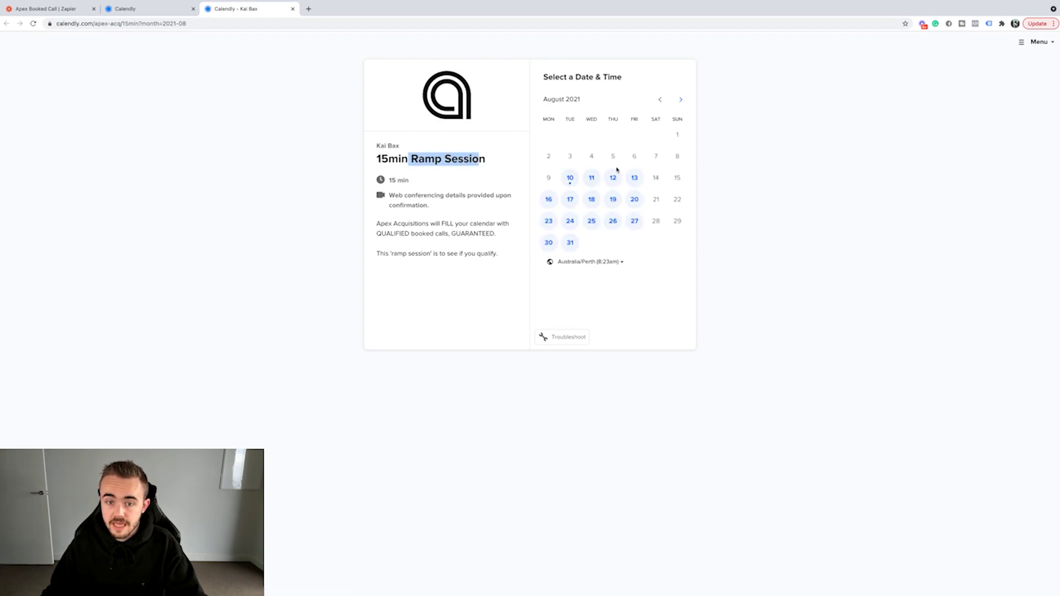
left_click(570, 177)
left_click(679, 130)
left_click(714, 125)
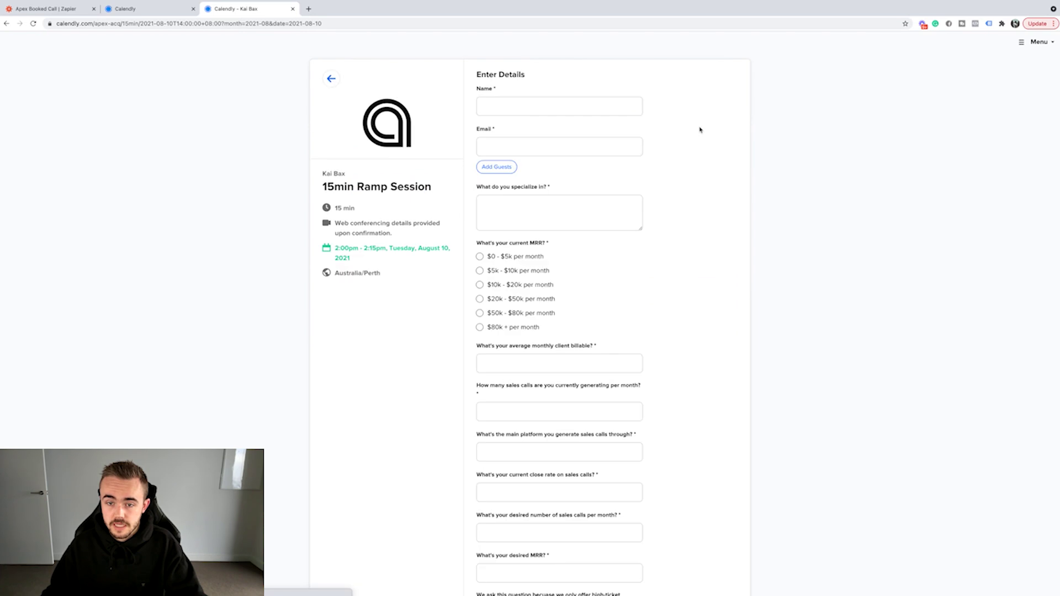
- Review the Calendly booking form's questions, including the one about current MRR
scroll(572, 274, "down", 2)
scroll(573, 275, "up", 2)
left_click_drag(552, 244, 501, 244)
left_click(502, 244)
scroll(502, 243, "down", 3)
scroll(468, 114, "up", 2)
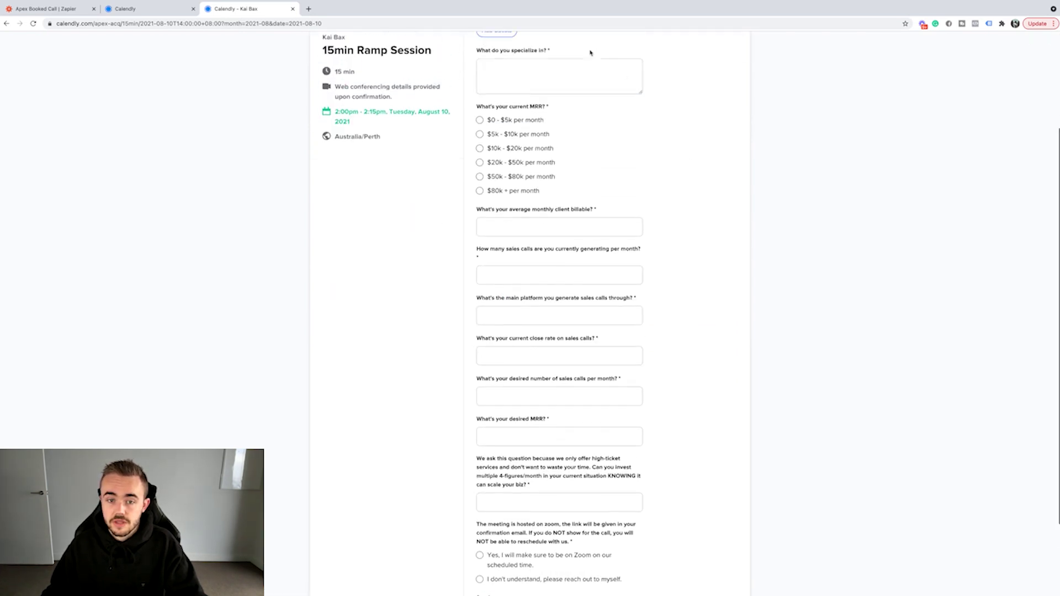
- Return to the Zap and match the Slack message's Current MRR, Niche and Invest Multi 4-Figs? responses to the booking questions
left_click(18, 6)
left_click_drag(399, 330, 406, 353)
left_click(377, 341)
left_click(625, 354)
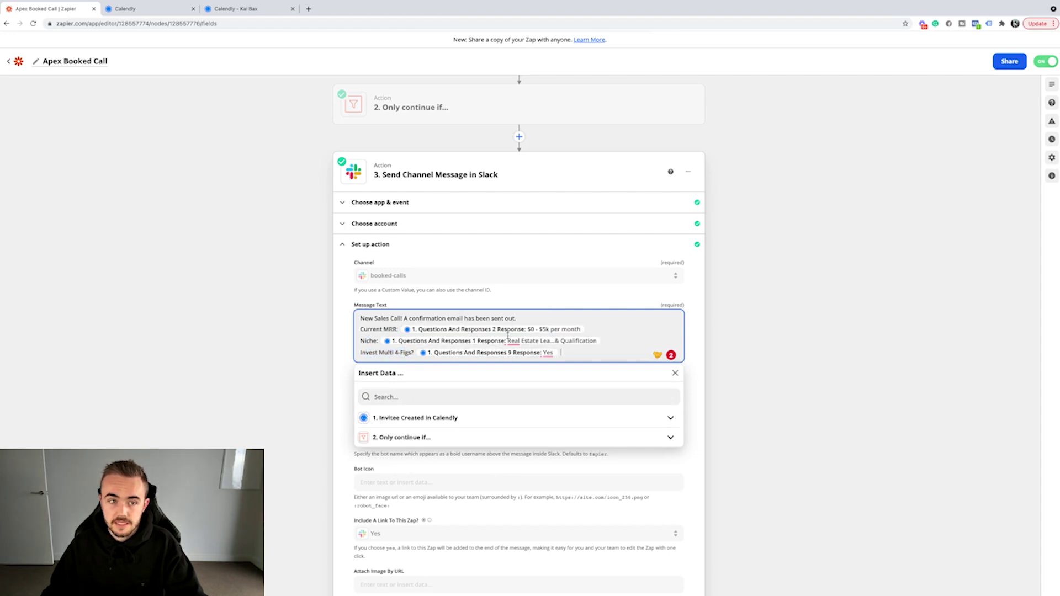
- Recheck the full booking form in Calendly, return to the Zap and close the message text's data picker
left_click(245, 8)
scroll(603, 196, "down", 3)
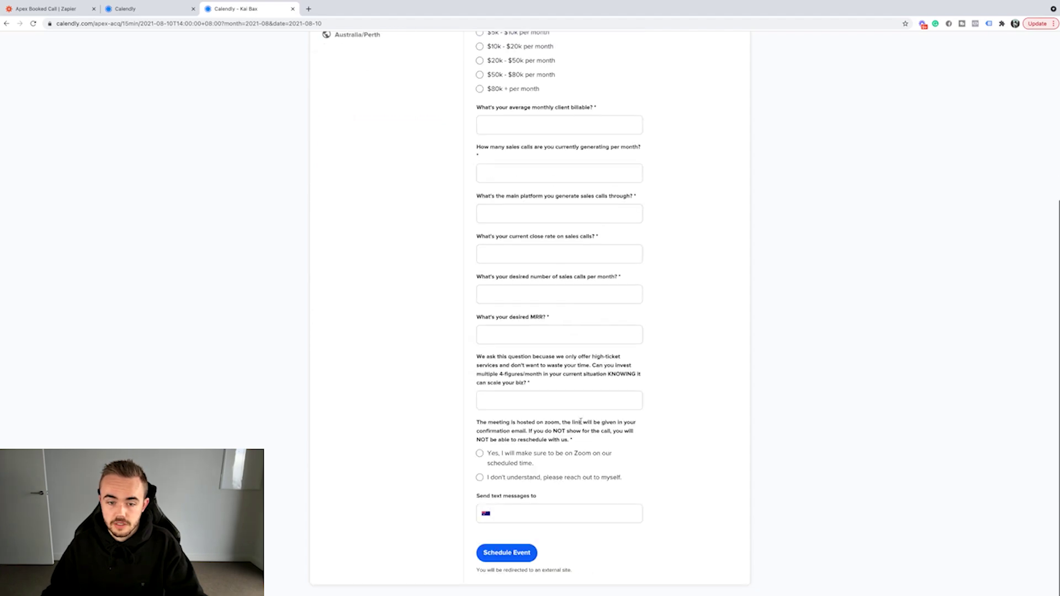
scroll(603, 196, "up", 5)
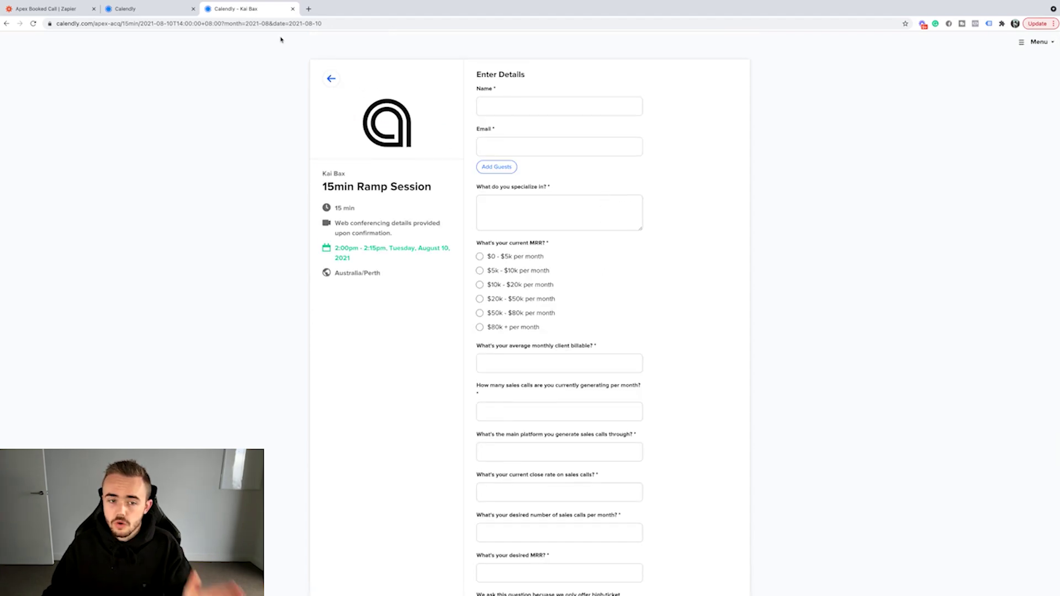
left_click(47, 8)
left_click(296, 241)
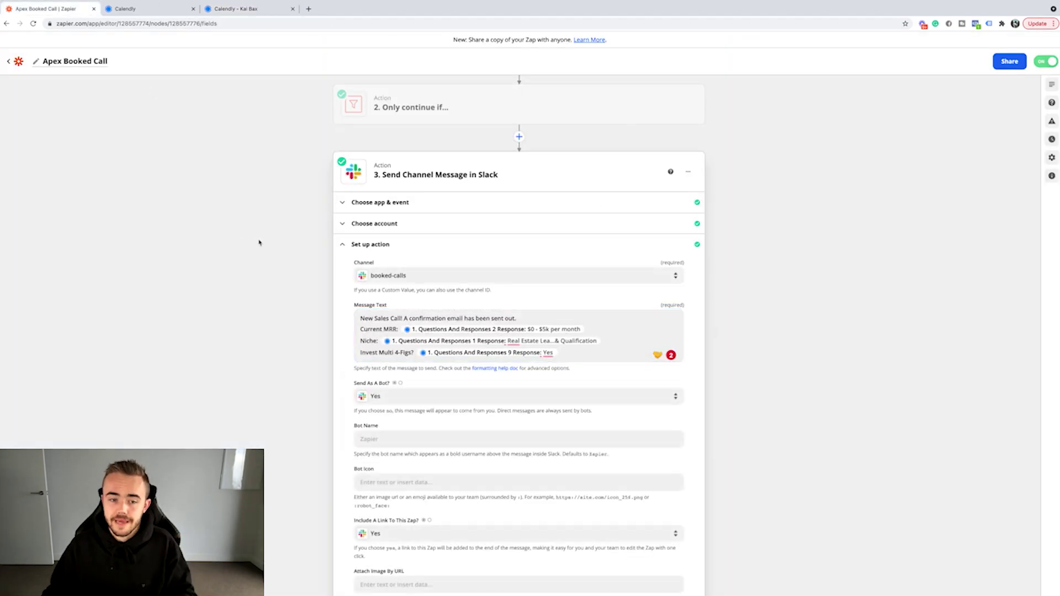
- Open the Bax Consulting Scheduled Sales Call Zap from the Zaps list and inspect its filter's event type condition
left_click(8, 63)
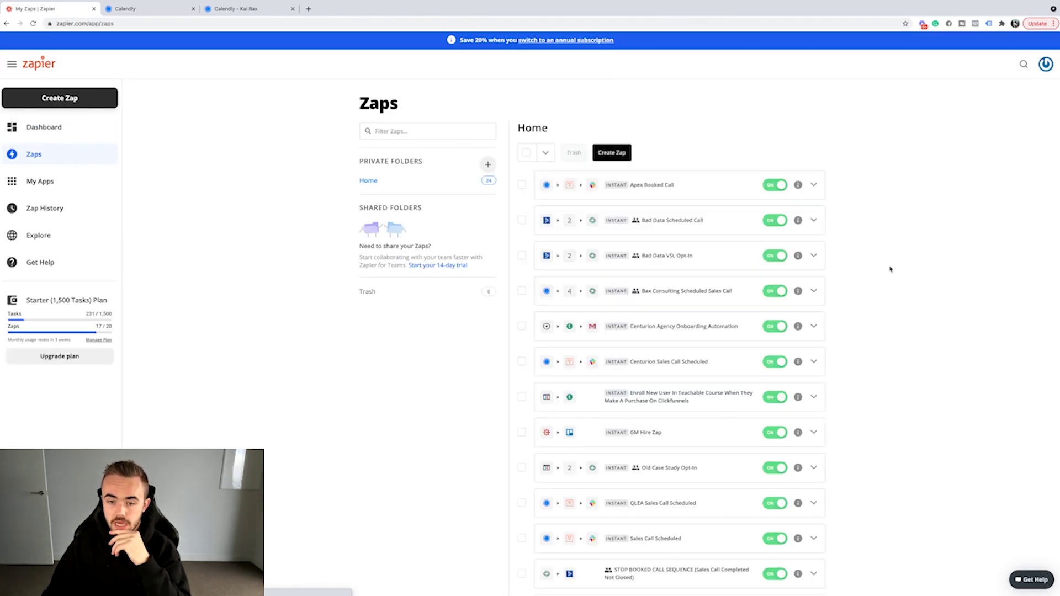
left_click(699, 291)
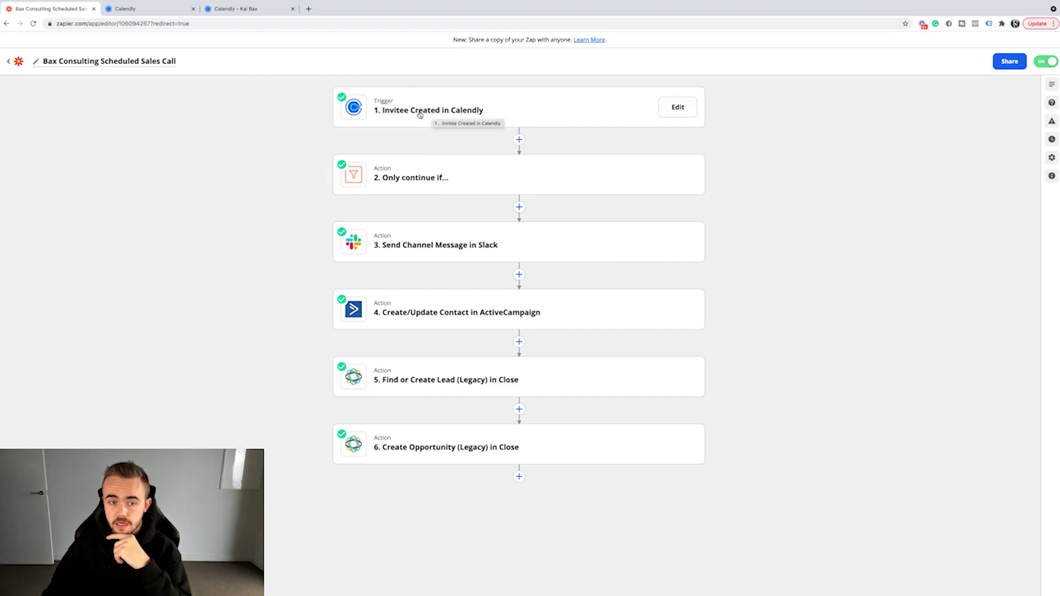
left_click(445, 180)
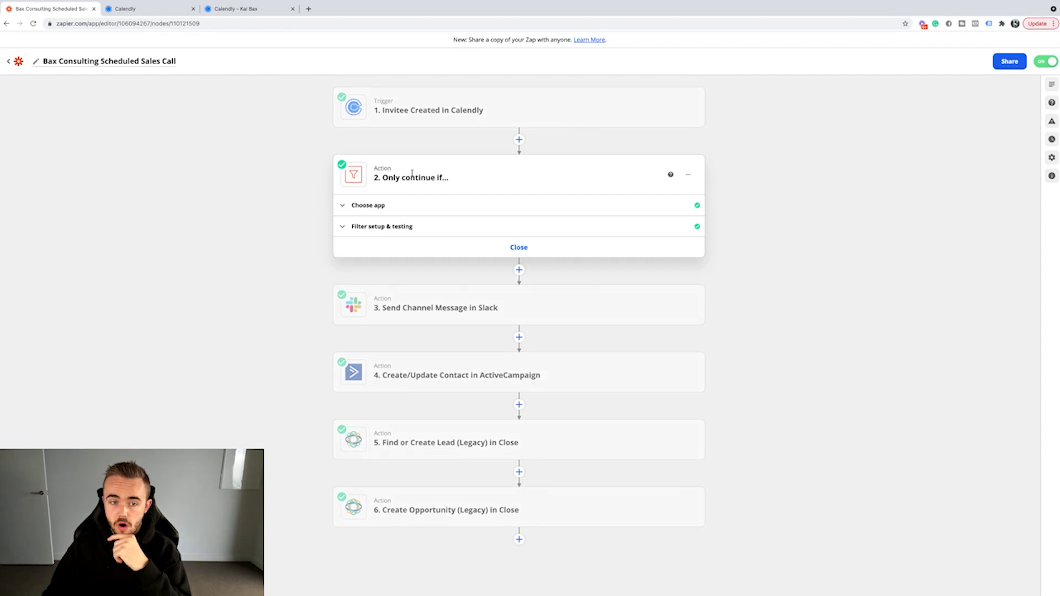
left_click(383, 227)
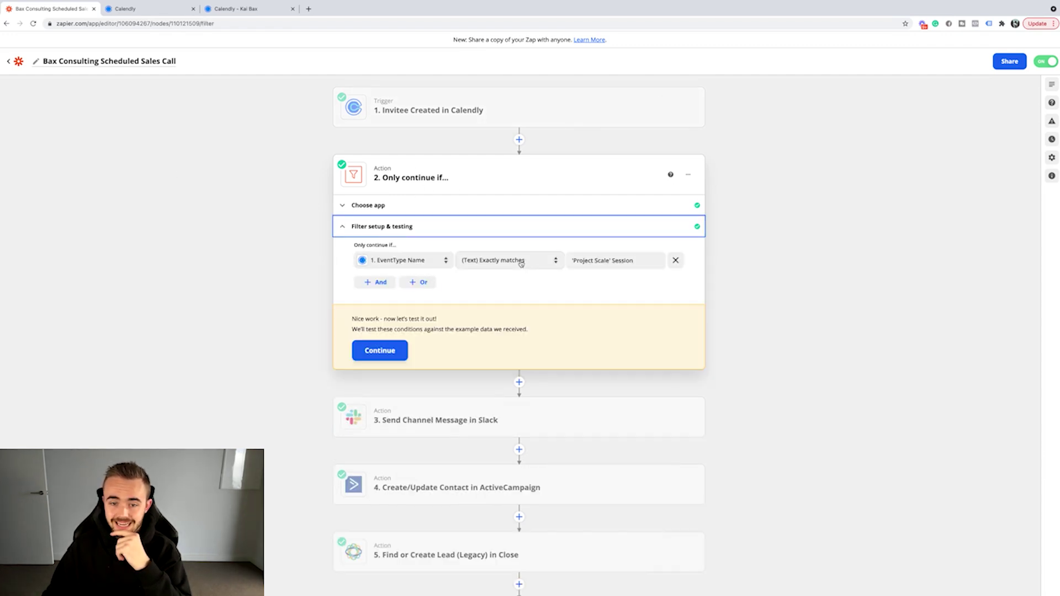
left_click_drag(634, 261, 583, 259)
left_click(546, 294)
scroll(547, 294, "down", 2)
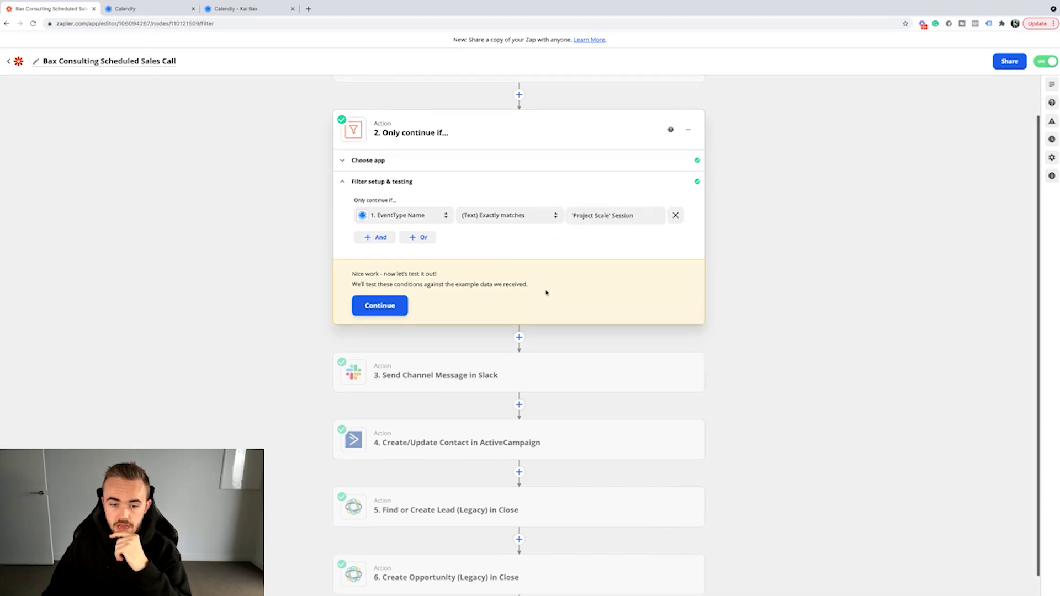
- Expand the Zap's Send Channel Message in Slack action and its Create/Update Contact in ActiveCampaign action to view their sections
left_click(417, 354)
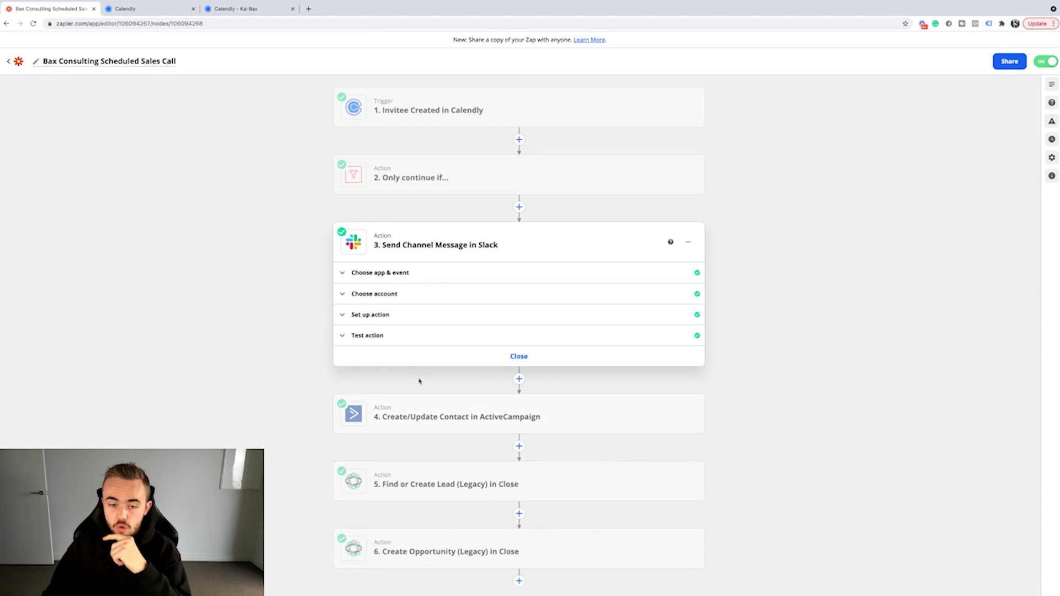
left_click(424, 426)
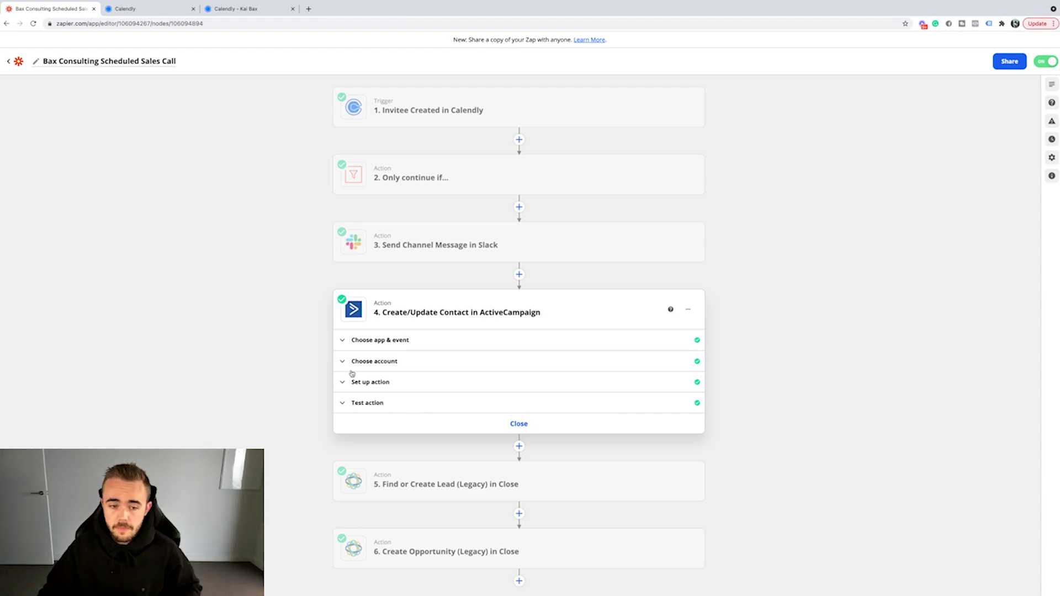
left_click_drag(538, 312, 375, 315)
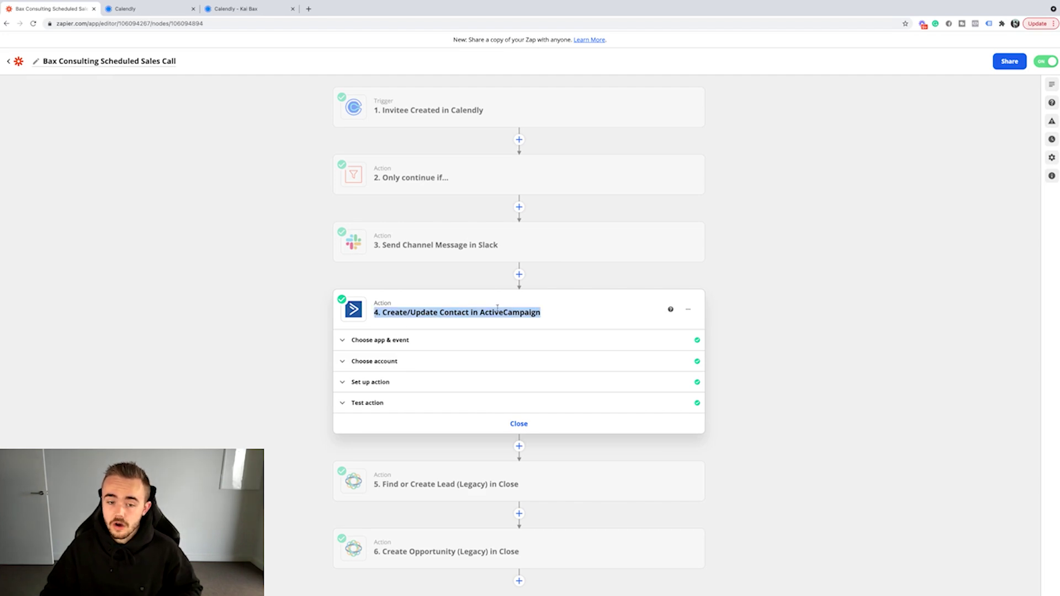
left_click(476, 308)
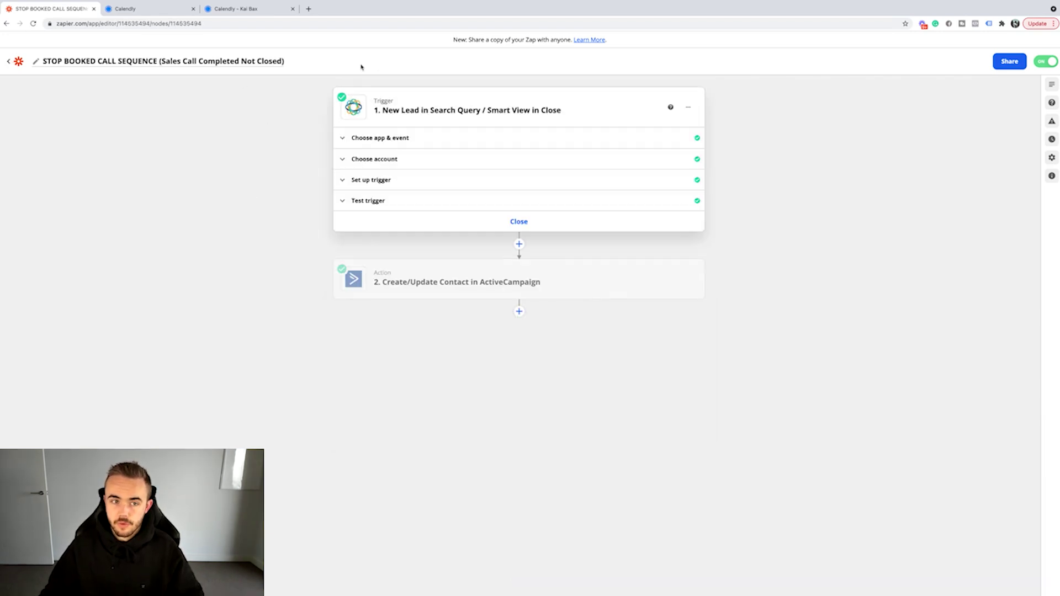
- Examine the name of the STOP BOOKED CALL SEQUENCE Zap and its New Lead in Search Query / Smart View in Close trigger
left_click_drag(285, 61, 65, 62)
left_click(183, 79)
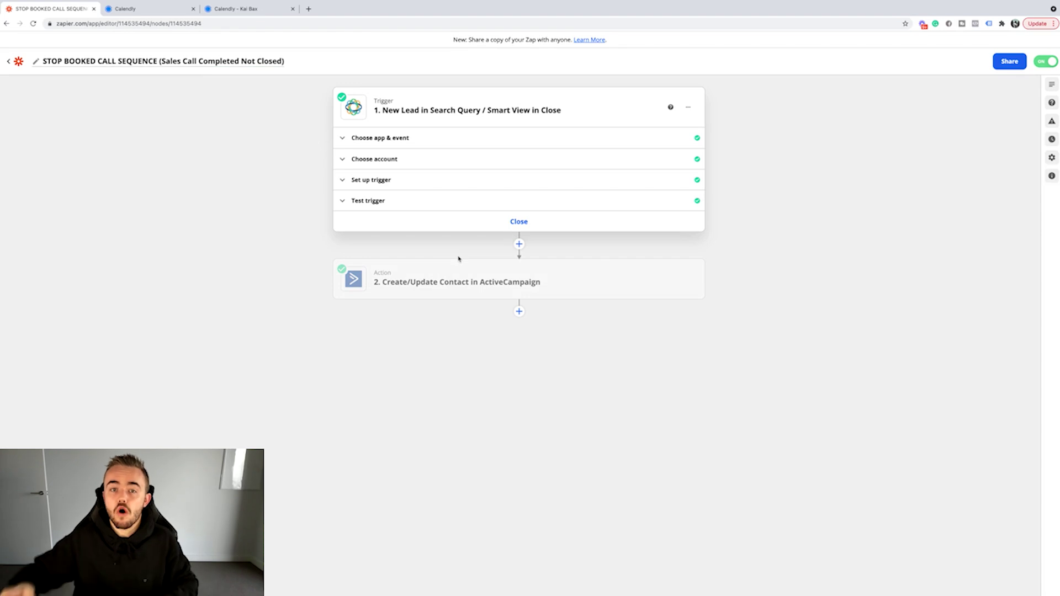
left_click_drag(566, 113, 489, 110)
double_click(491, 111)
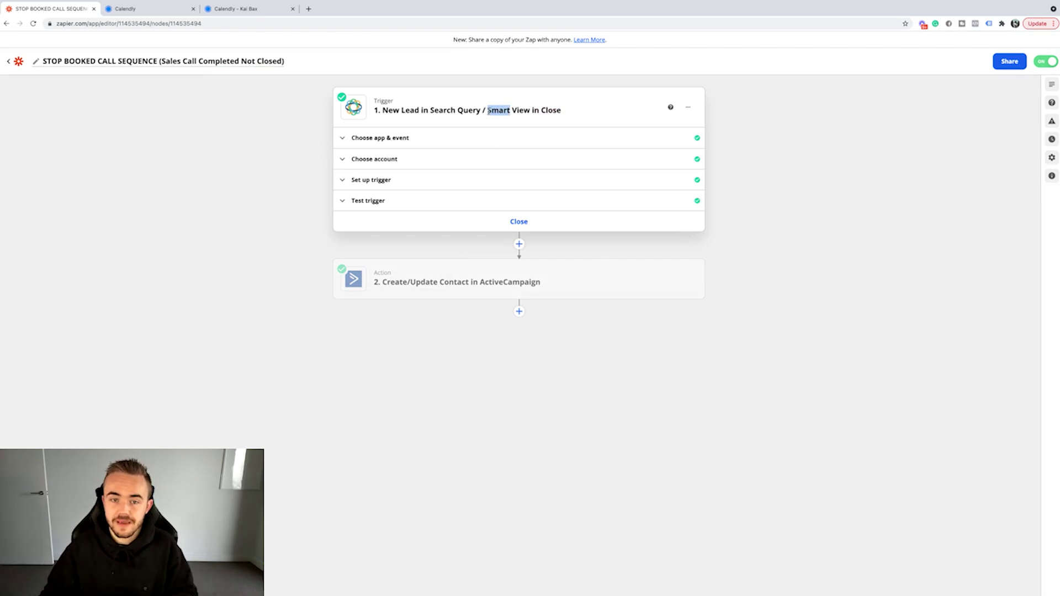
triple_click(489, 111)
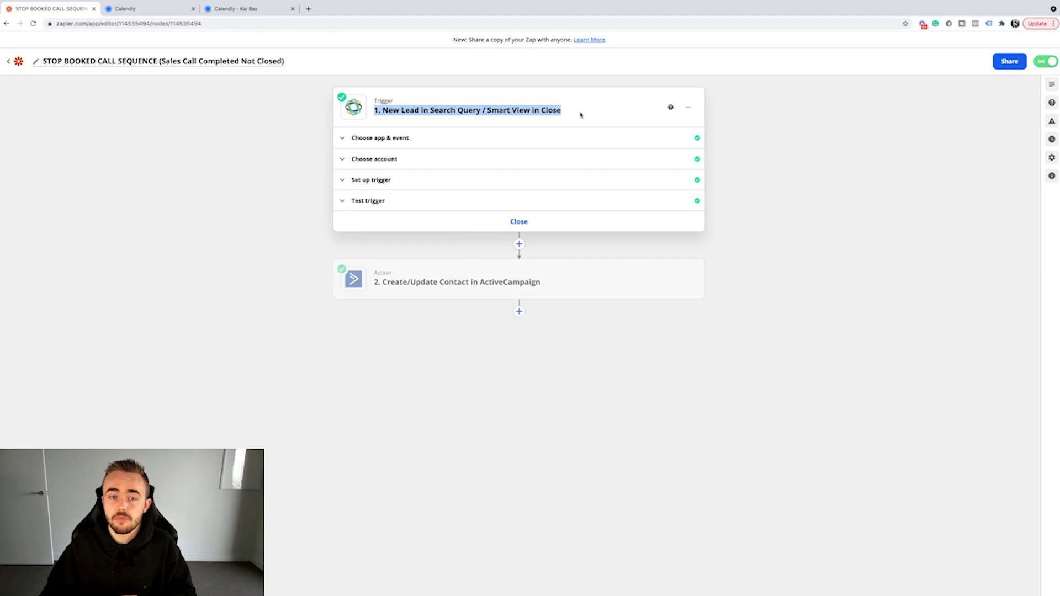
left_click(563, 112)
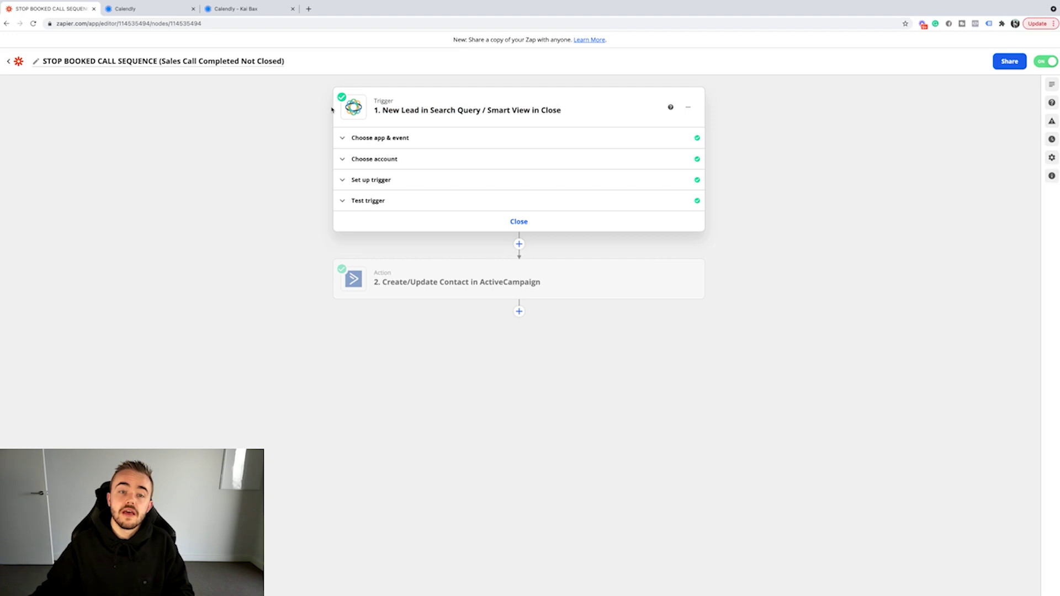
double_click(380, 101)
left_click(403, 103)
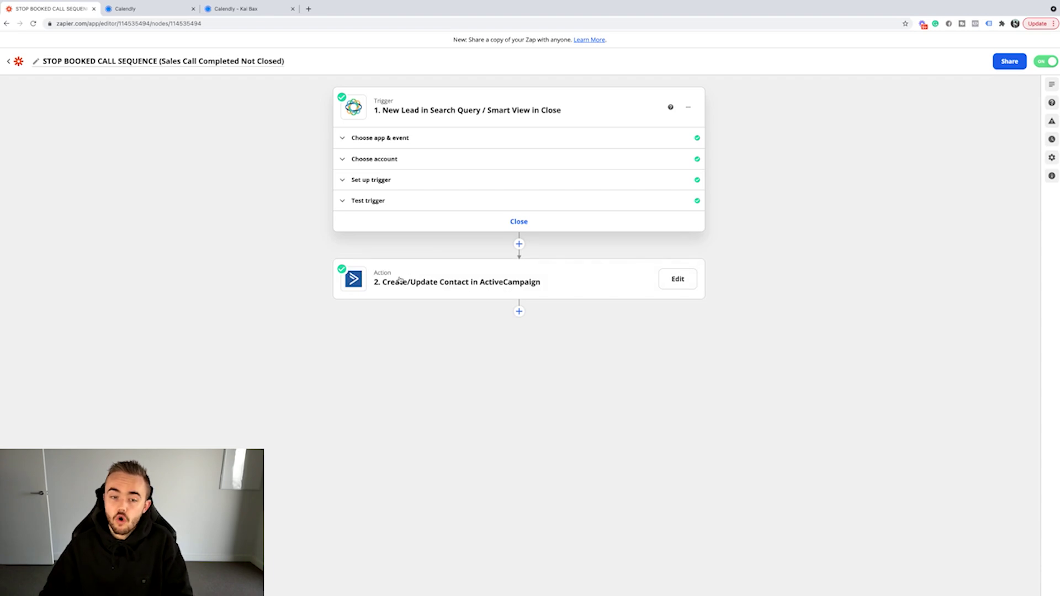
- Review how the Zap's Smart View in Close trigger leads to Create/Update Contact in ActiveCampaign, expanding each step in turn
mouse_move(498, 284)
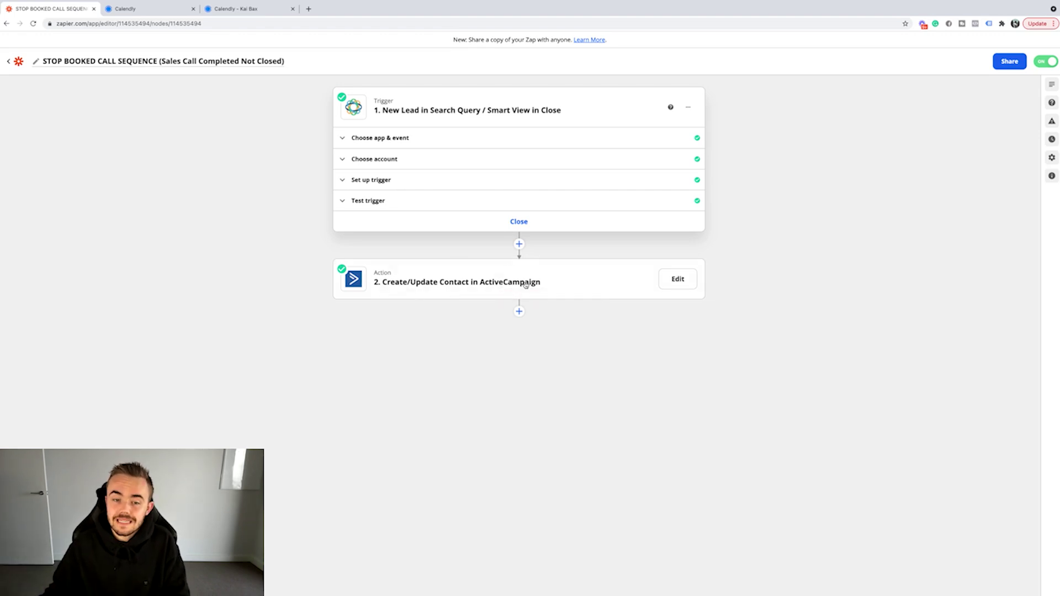
left_click_drag(410, 283, 438, 283)
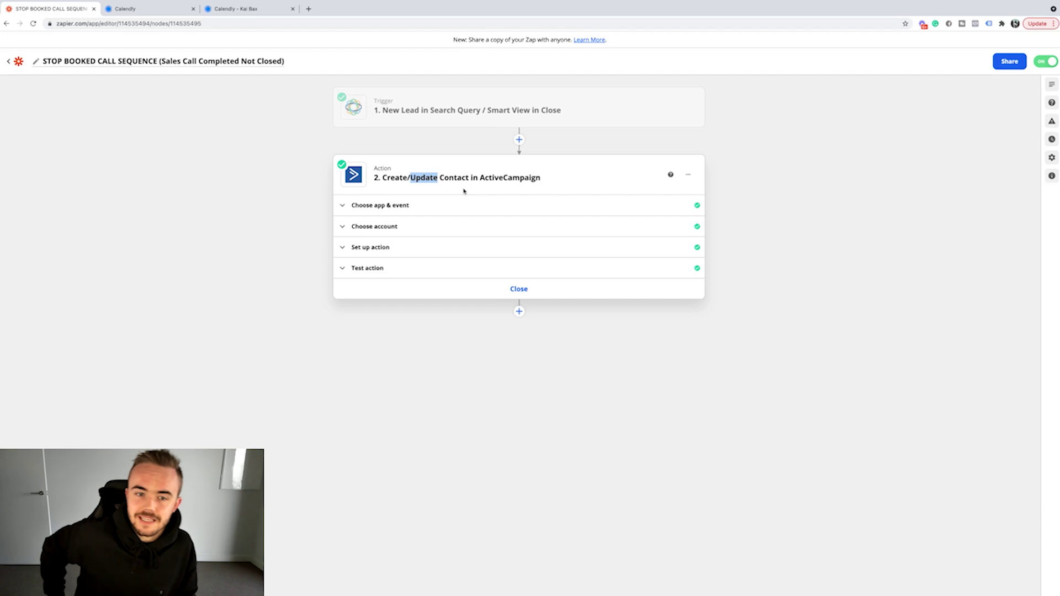
left_click(504, 122)
mouse_move(550, 110)
left_mouse_down()
mouse_move(484, 110)
mouse_move(553, 116)
left_mouse_up()
left_click(486, 111)
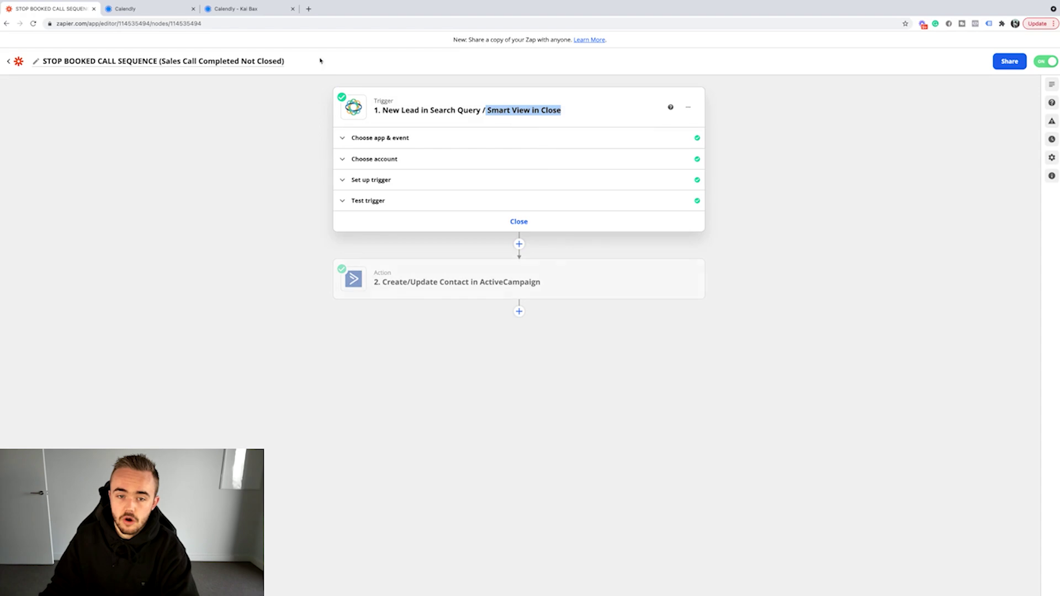
left_click(458, 117)
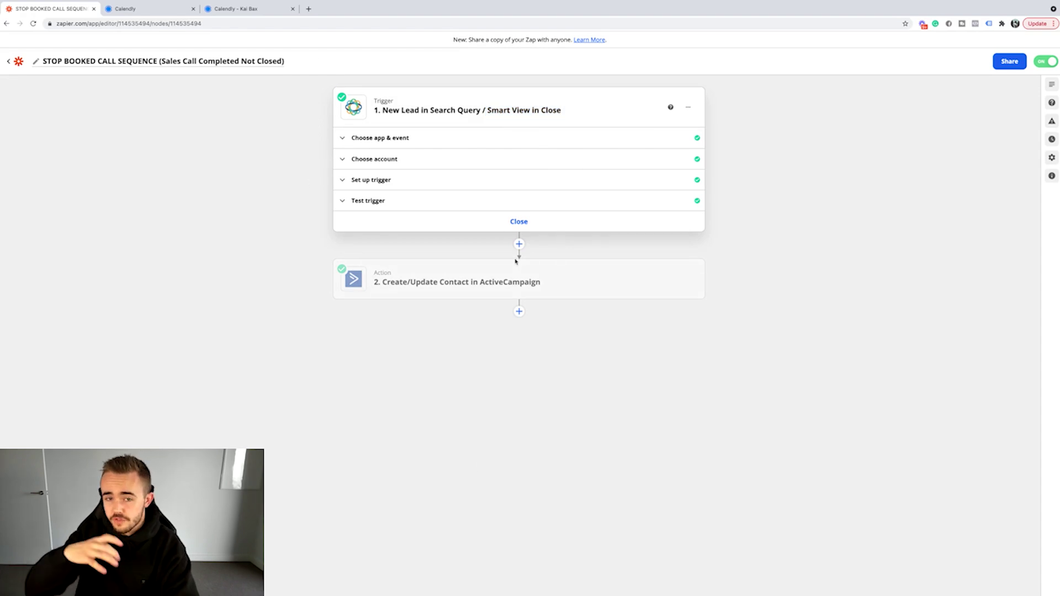
mouse_move(490, 109)
left_mouse_down()
mouse_move(531, 110)
mouse_move(486, 108)
left_mouse_up()
left_click(457, 284)
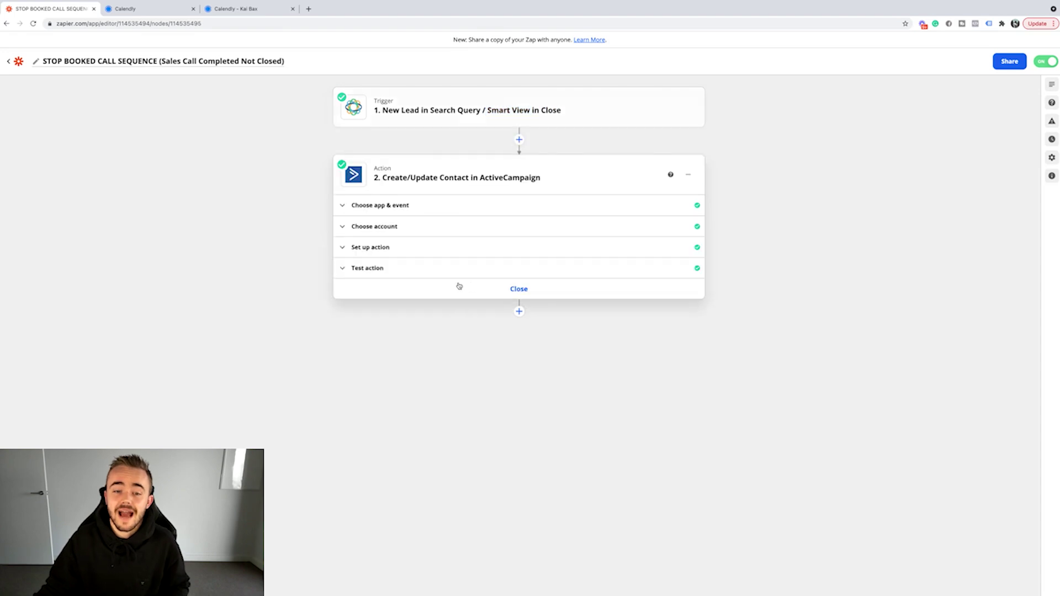